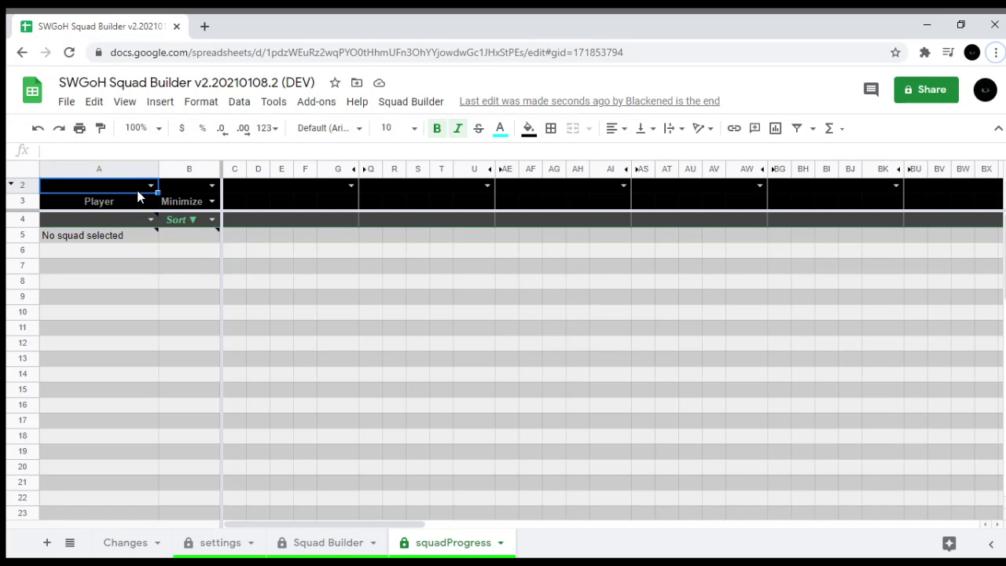
Load the "Journey|Rey|||Rey (Journey Req)" squad in cell A2 of the squadProgress sheet.
mouse_move(137, 192)
left_click(150, 187)
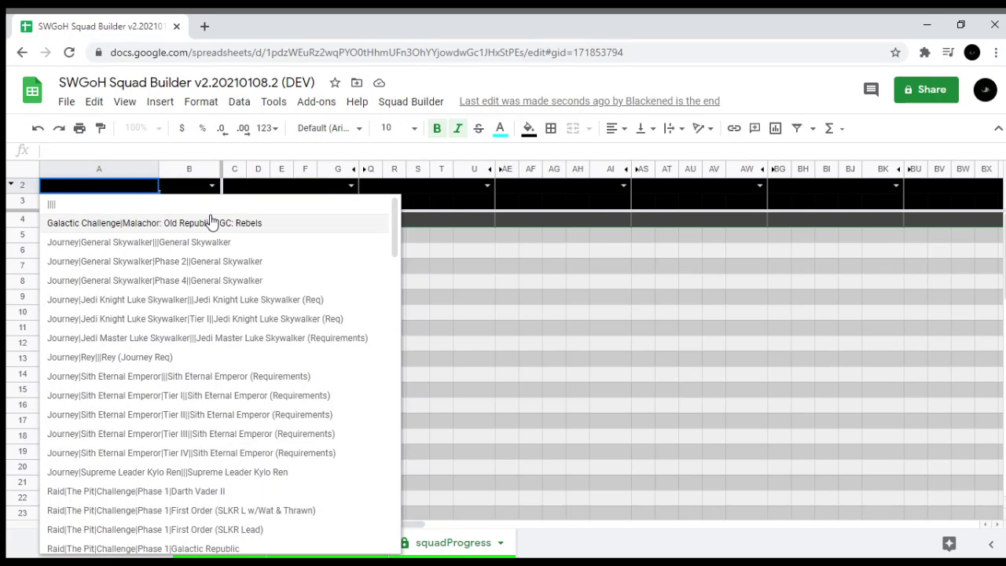
left_click(156, 358)
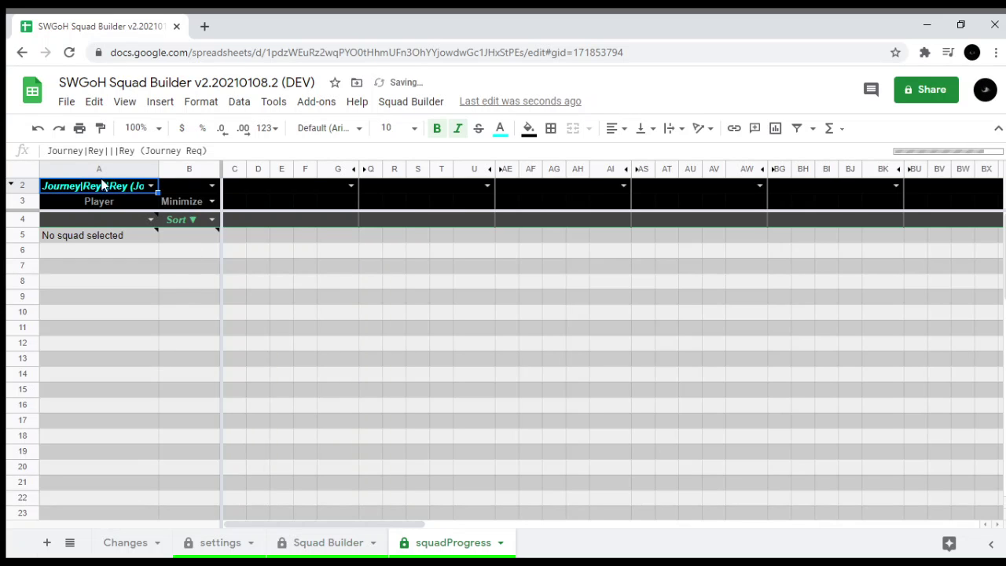
mouse_move(102, 184)
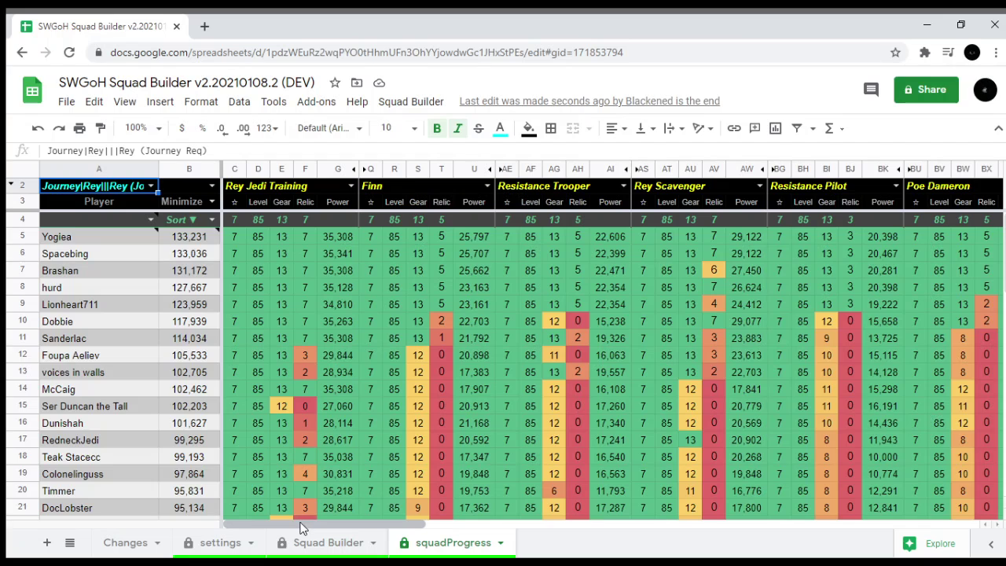
left_click_drag(301, 529, 238, 531)
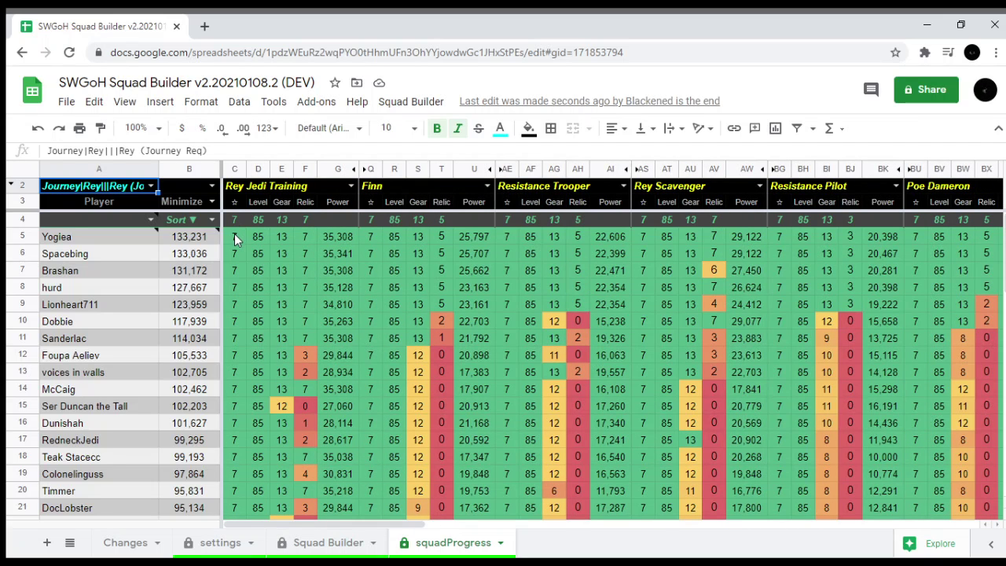
Limit the number of displayed units to 5 in cell B2.
mouse_move(175, 184)
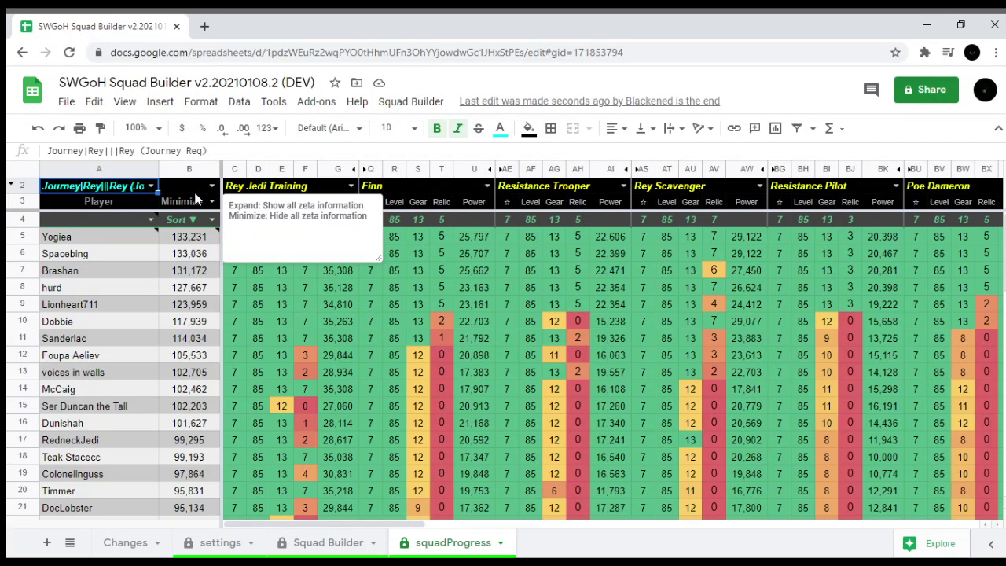
left_click(209, 188)
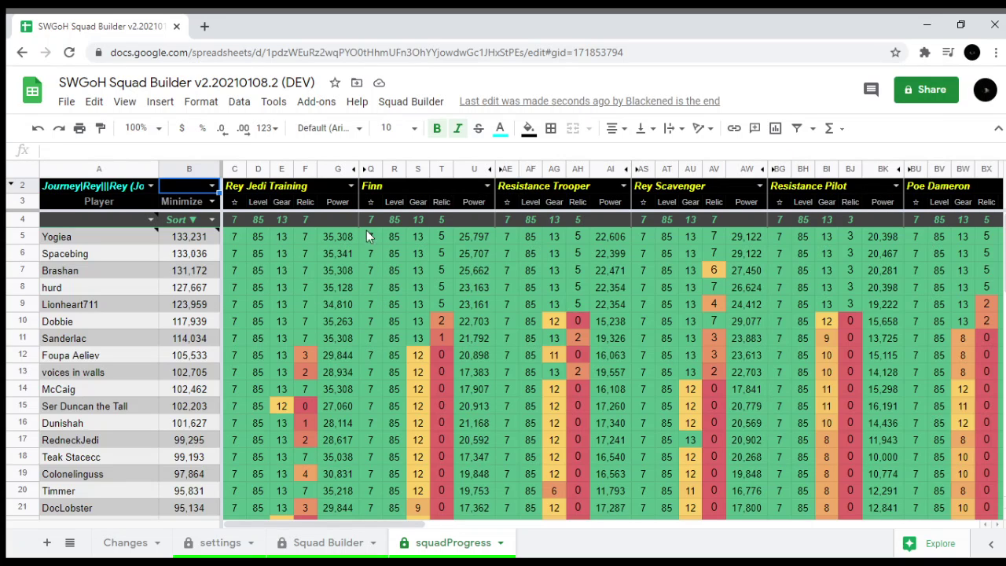
left_click(211, 185)
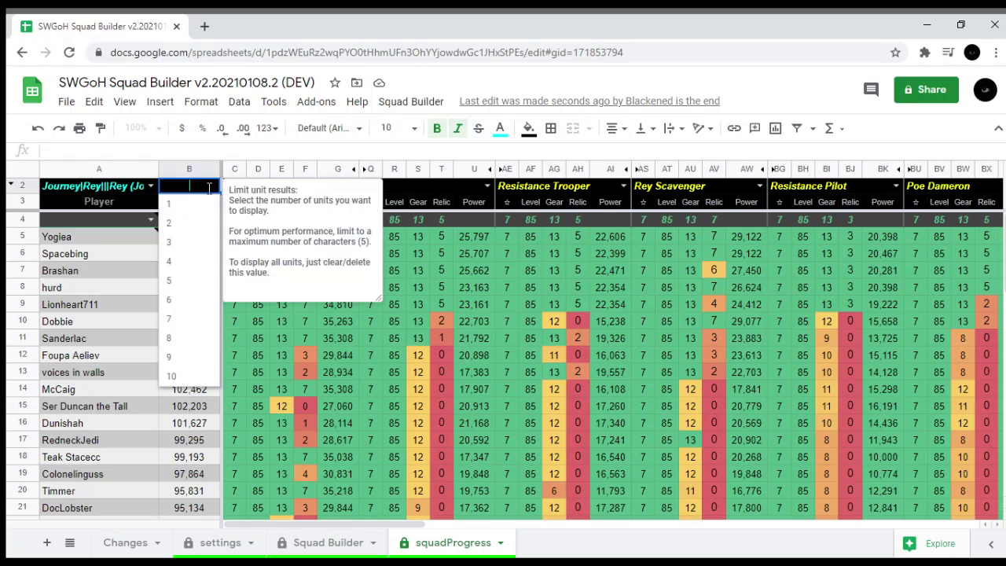
left_click(185, 283)
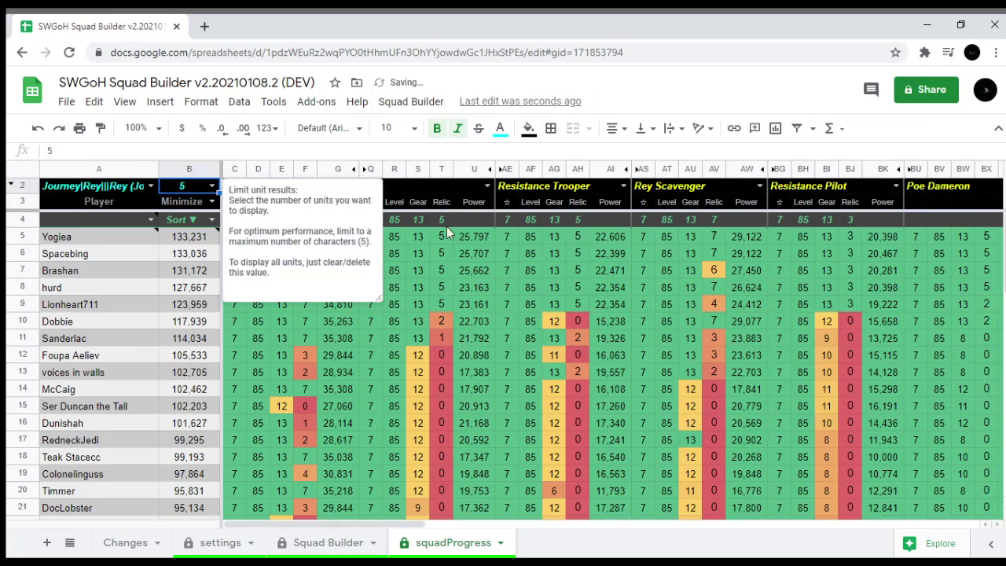
left_click(504, 252)
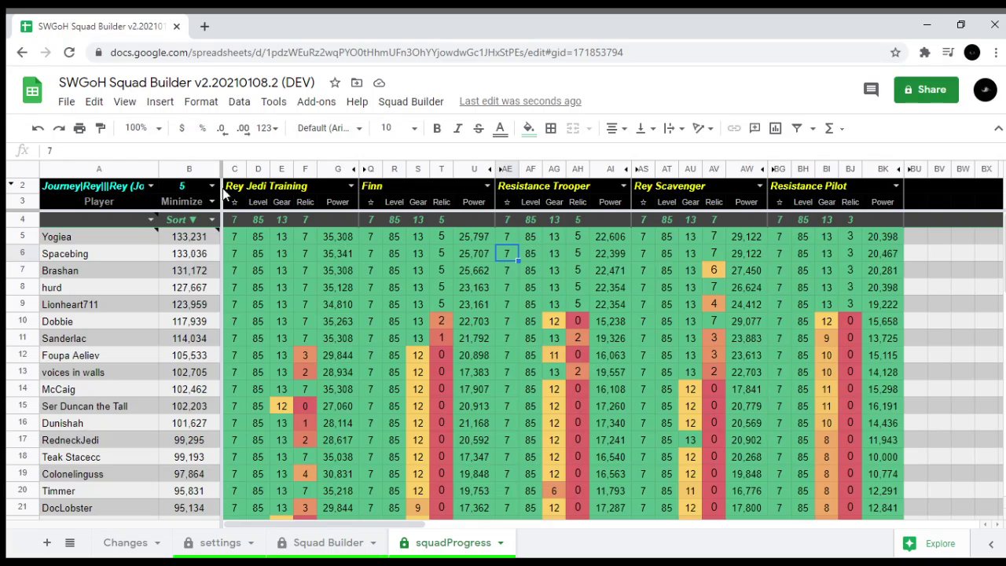
Clear the unit limit in cell B2 to display all units.
mouse_move(206, 193)
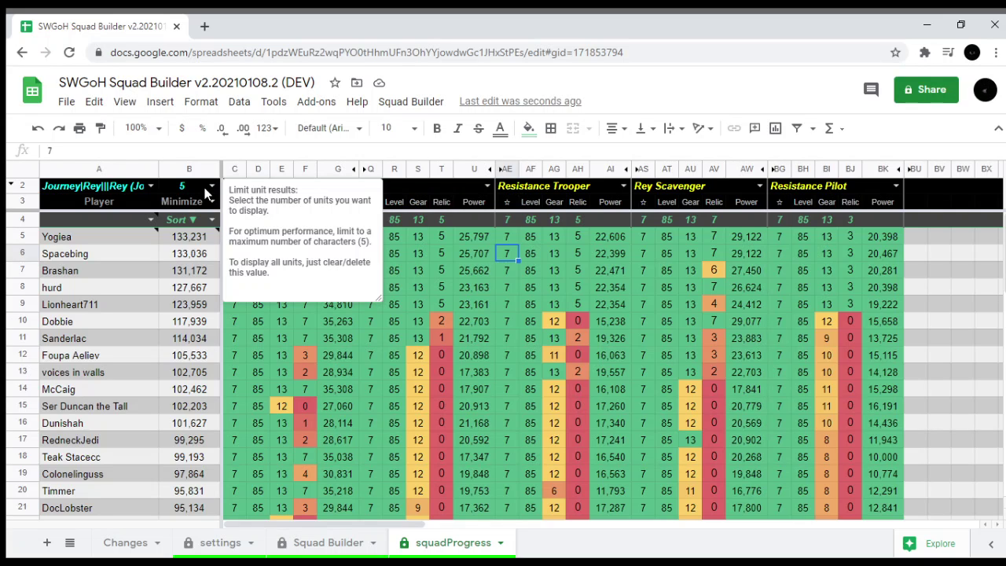
left_click(200, 188)
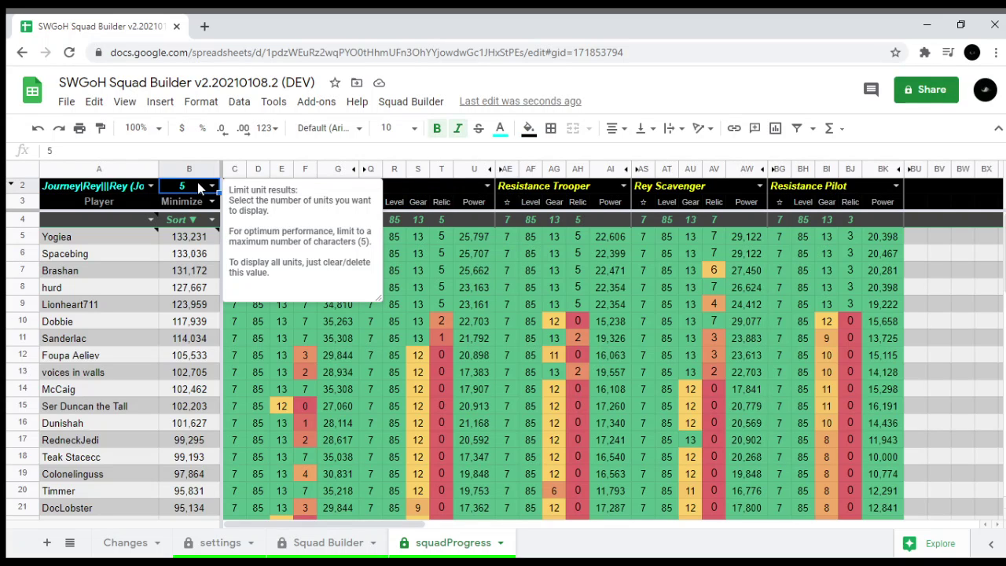
key("Delete")
Set the zeta information in cell B3 to Expand, look over the extra columns, and set it back to Minimize.
mouse_move(187, 206)
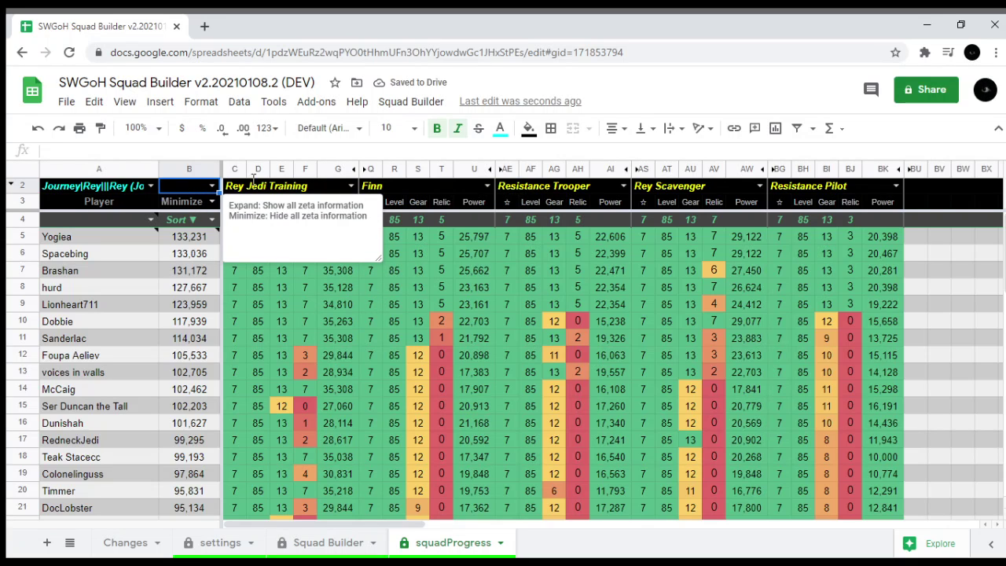
left_click(186, 205)
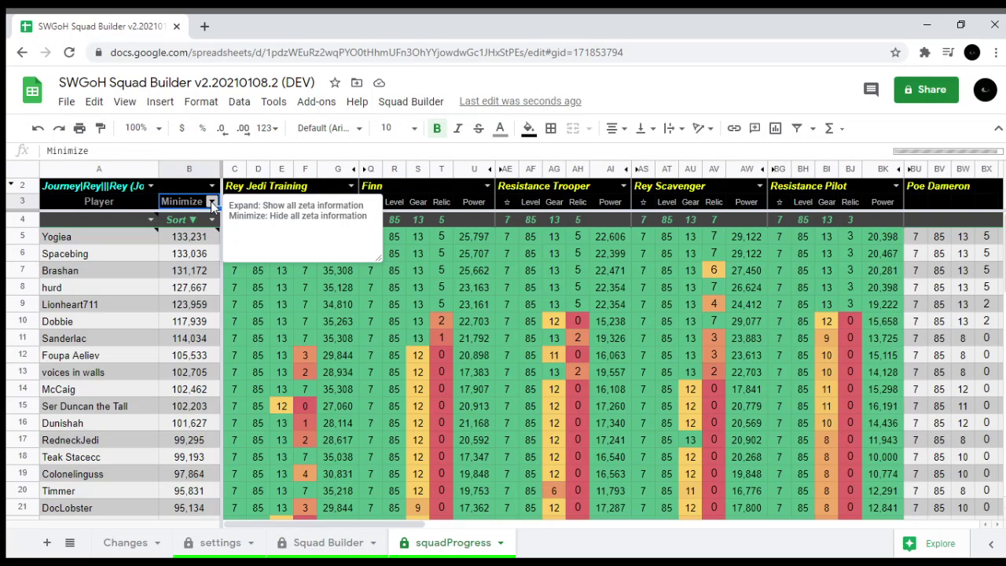
left_click(347, 309)
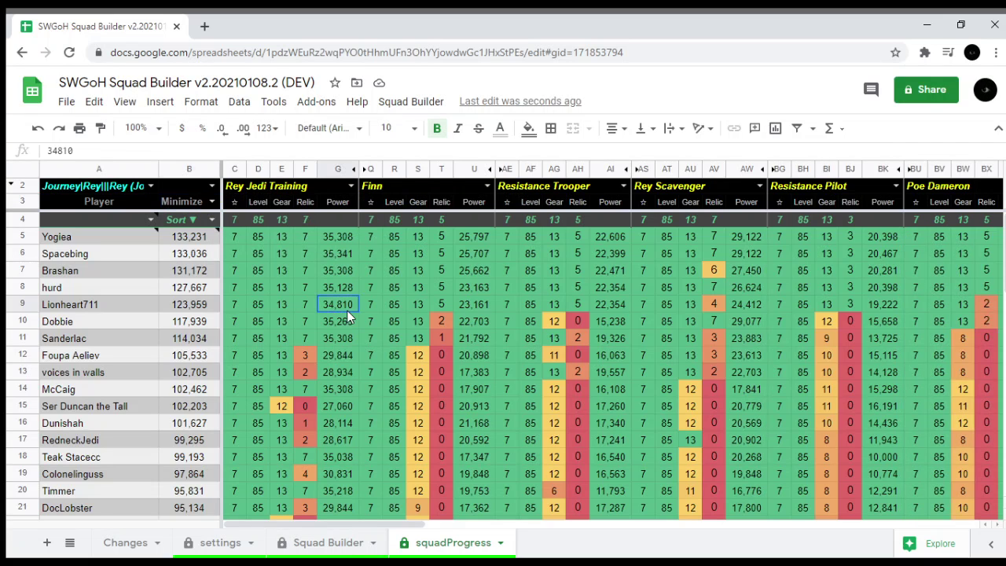
left_click(208, 201)
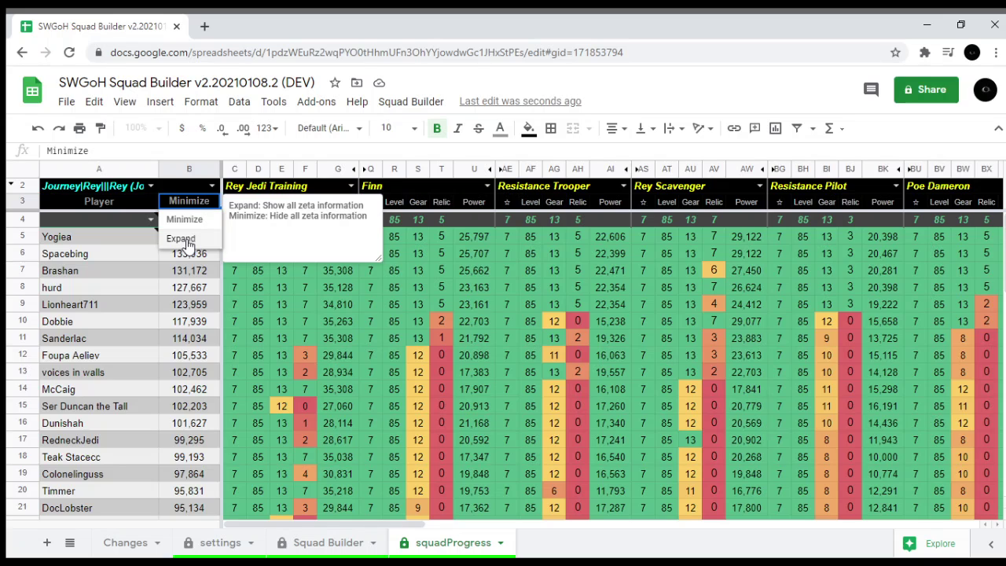
left_click(182, 239)
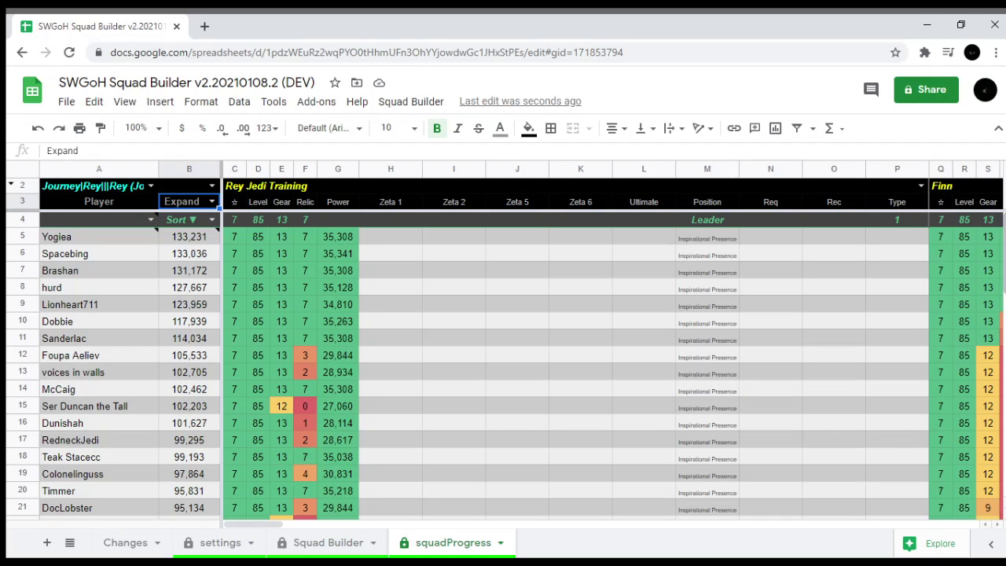
scroll(503, 361, "down", 1)
scroll(766, 255, "down", 1)
scroll(766, 255, "up", 2)
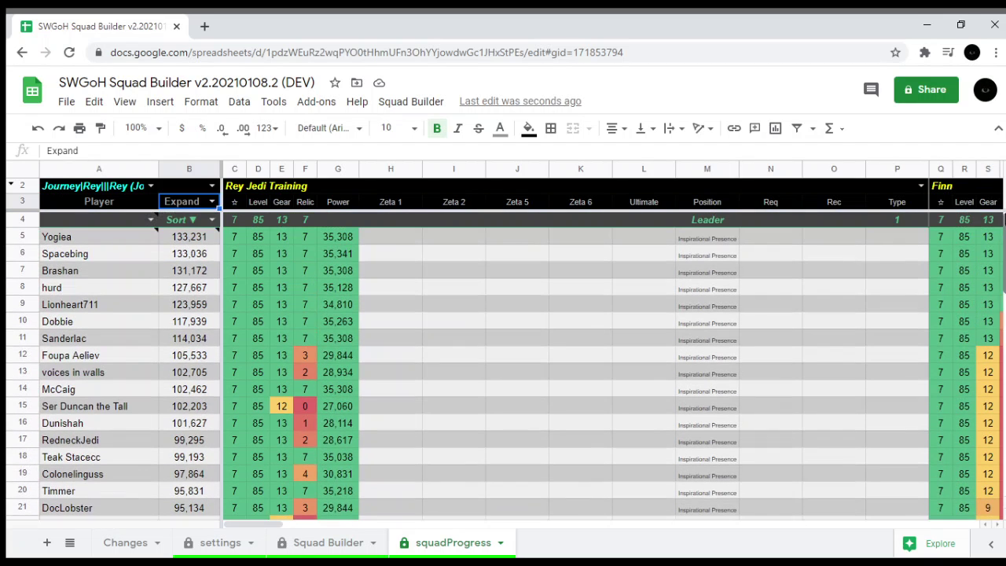
left_click(211, 202)
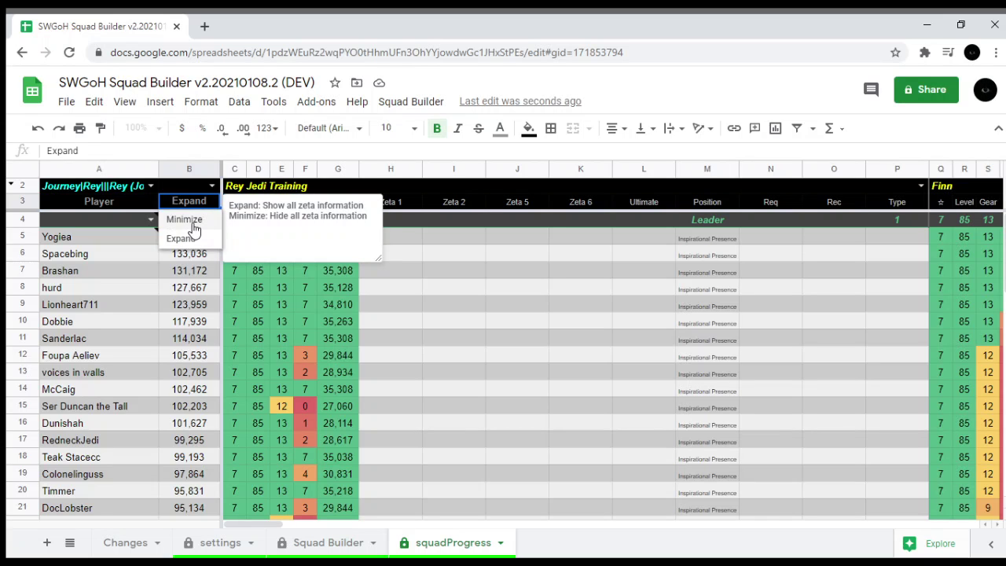
left_click(191, 220)
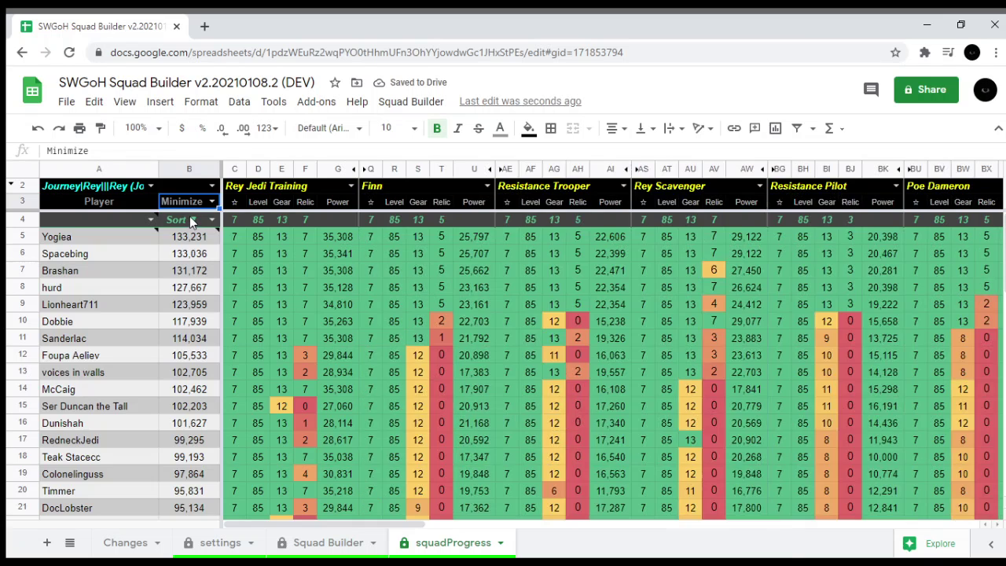
Sort the players by total power in ascending order, and switch the sort back to descending.
left_click(189, 219)
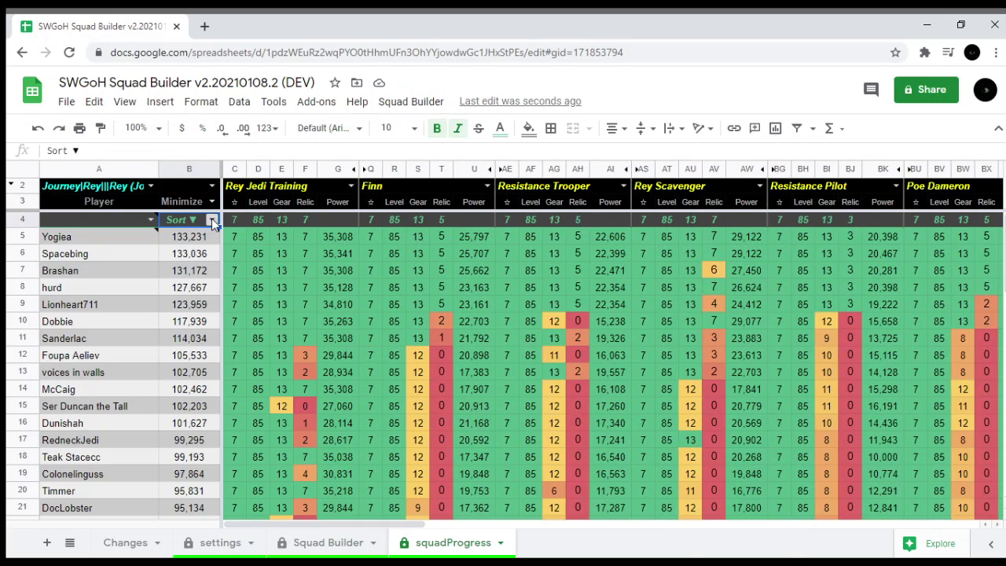
left_click(212, 219)
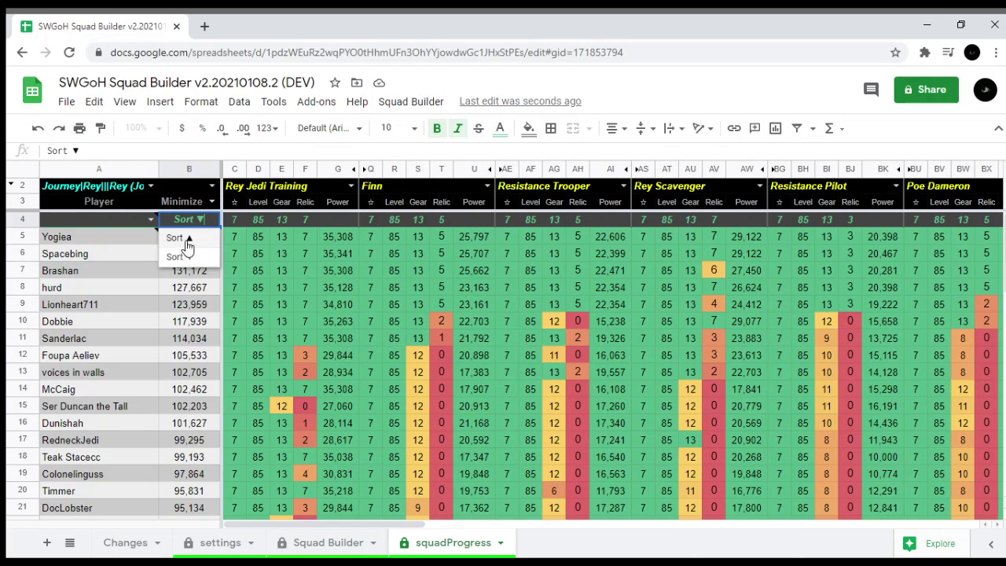
left_click(186, 239)
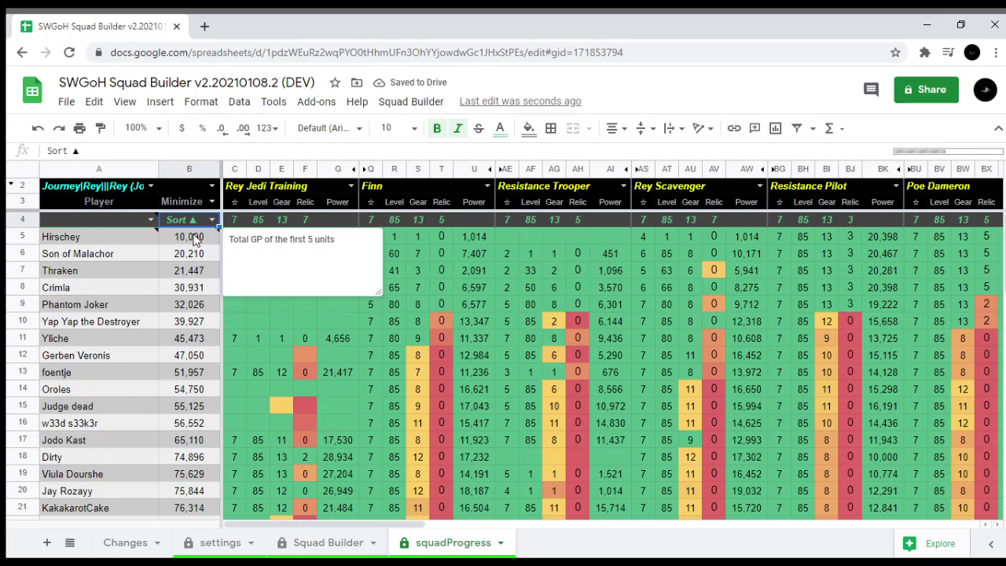
left_click(211, 218)
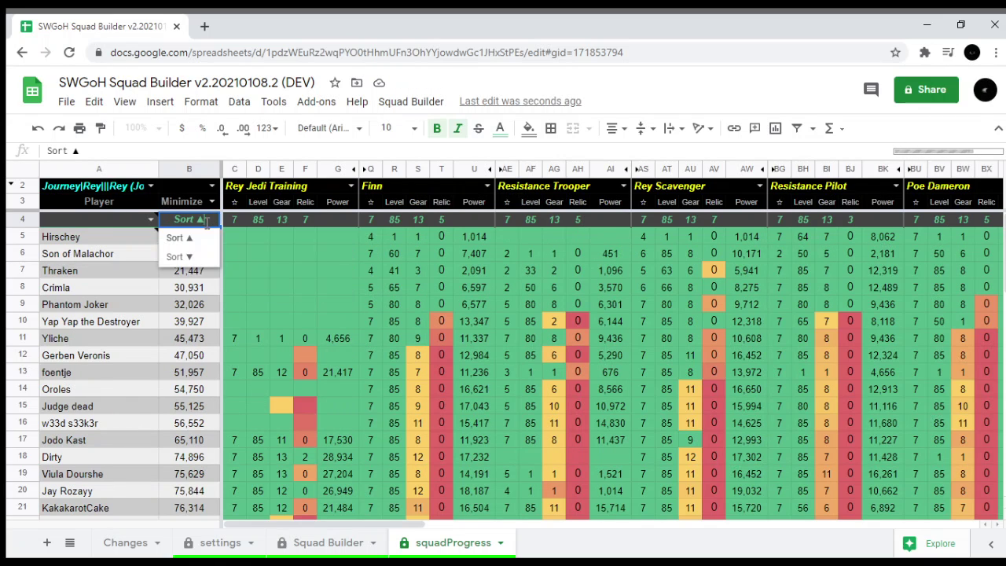
left_click(186, 258)
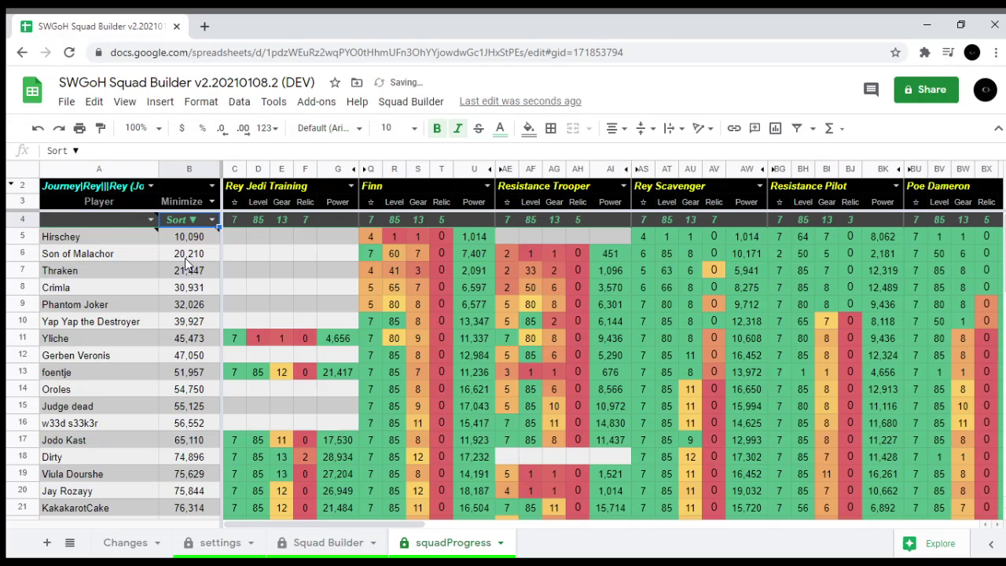
Filter the squad results to a single guild member using the player selection in cell A4.
left_click(113, 225)
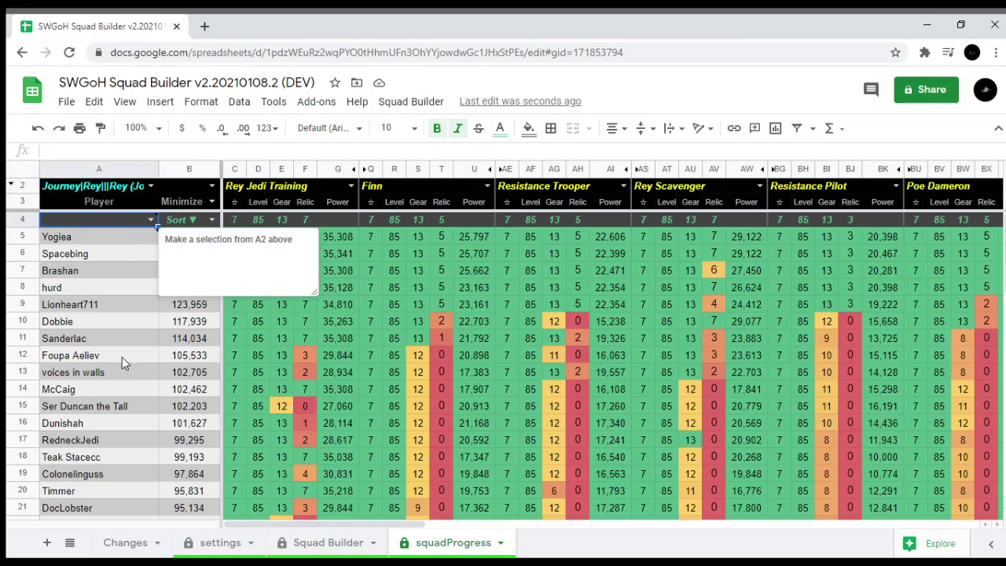
left_click(150, 220)
left_click_drag(152, 234, 151, 382)
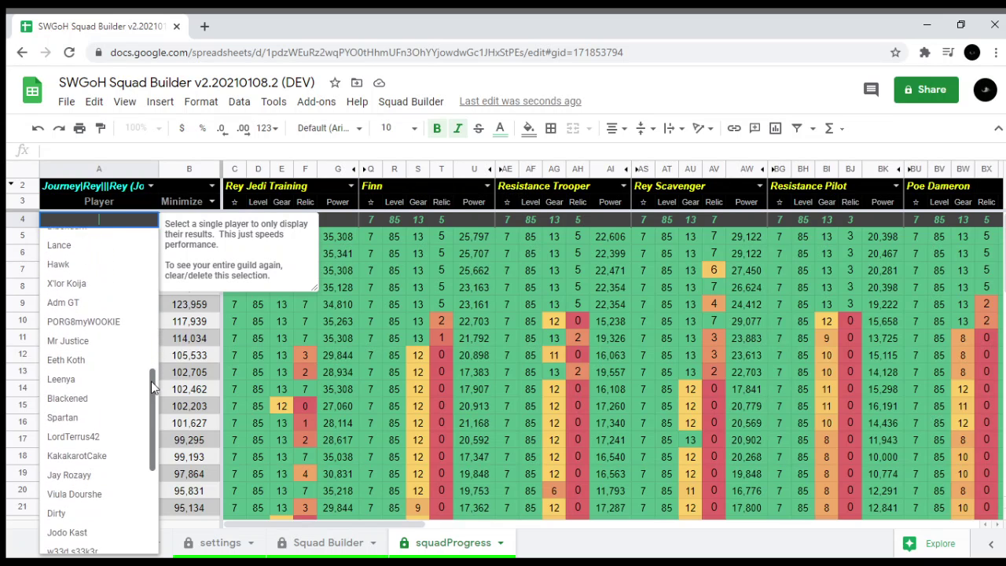
left_click(113, 401)
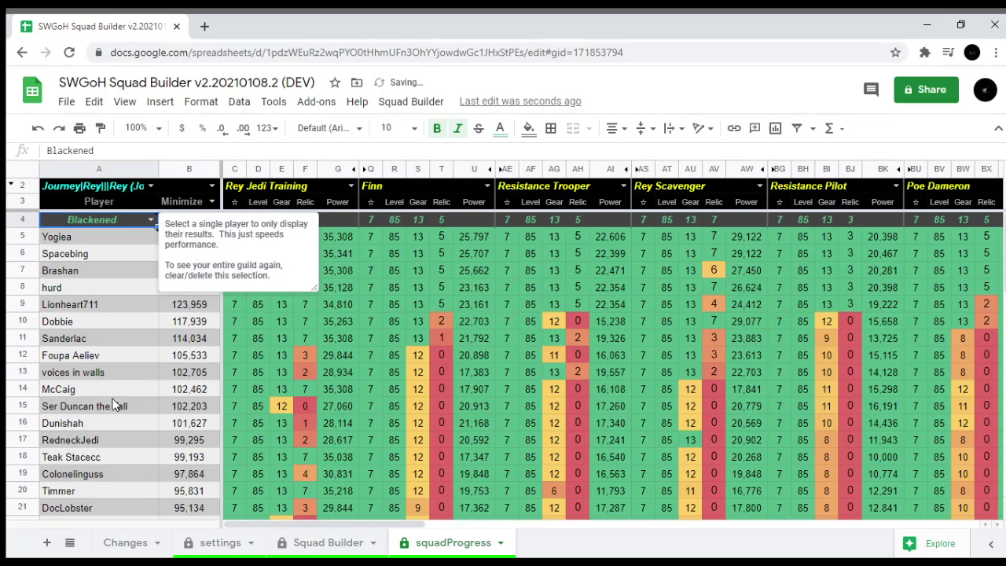
left_click(343, 243)
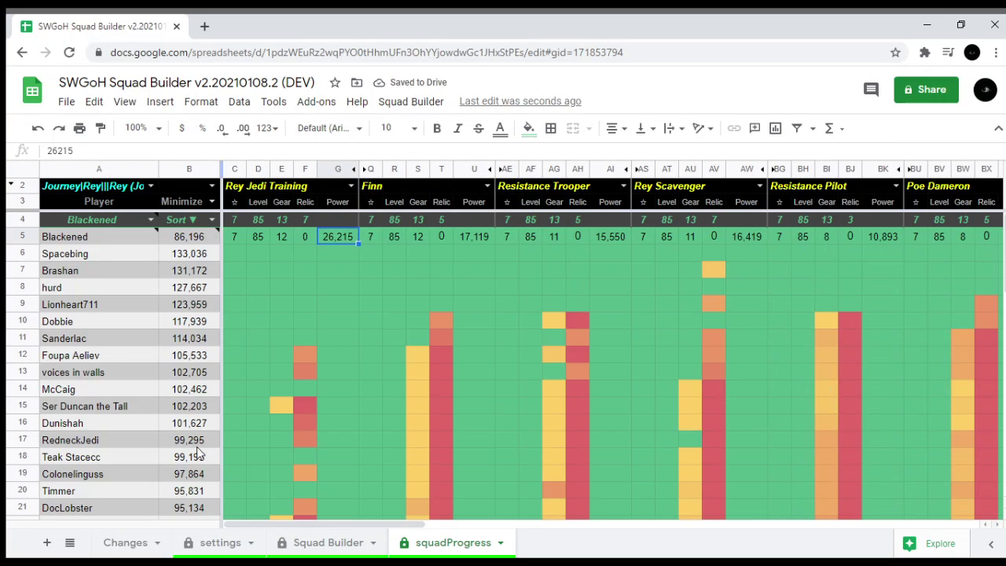
left_click(281, 537)
left_click(440, 542)
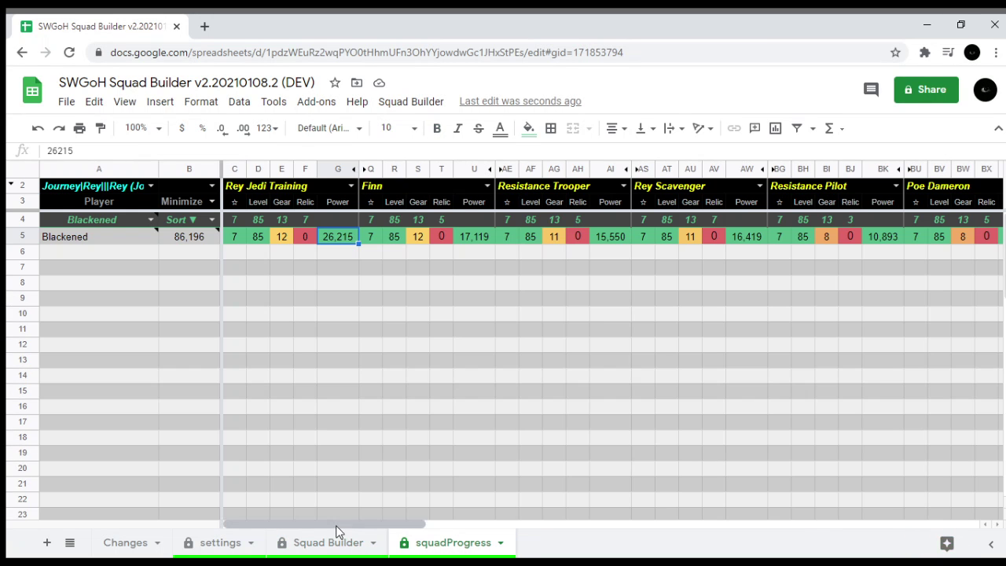
left_click_drag(338, 526, 262, 498)
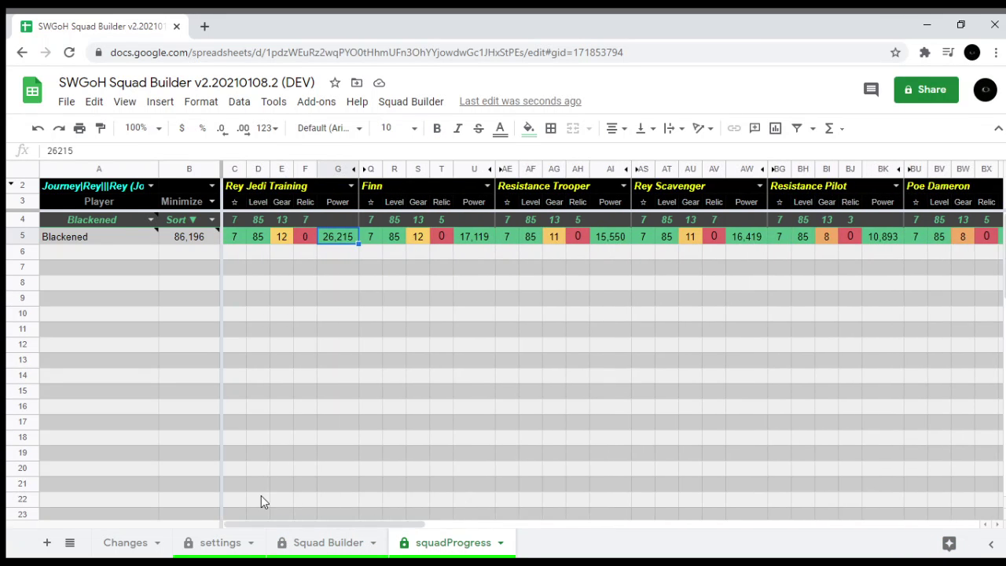
Check the choices offered by the player filter without changing it, and select cell A4.
mouse_move(96, 221)
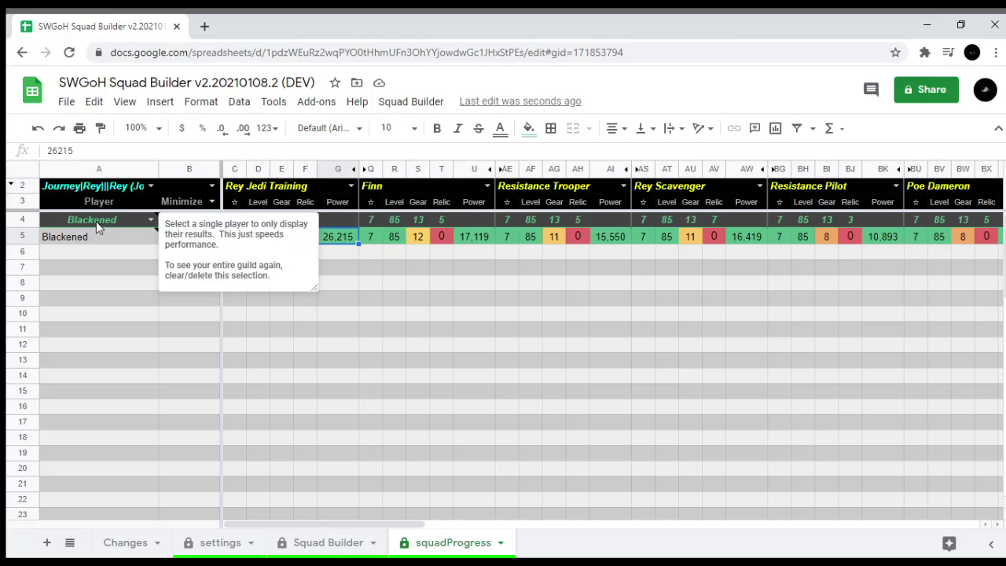
left_click(151, 223)
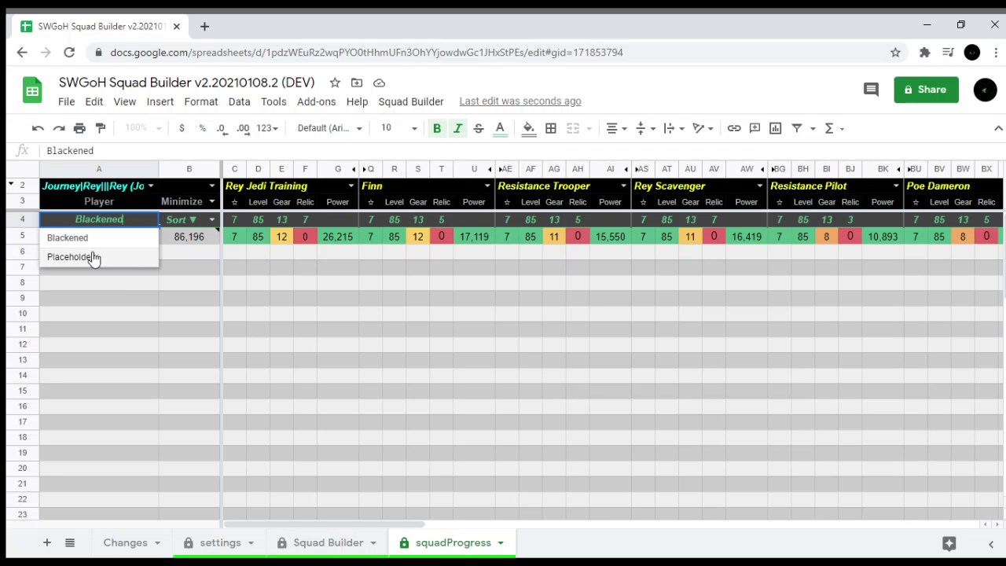
left_click(138, 284)
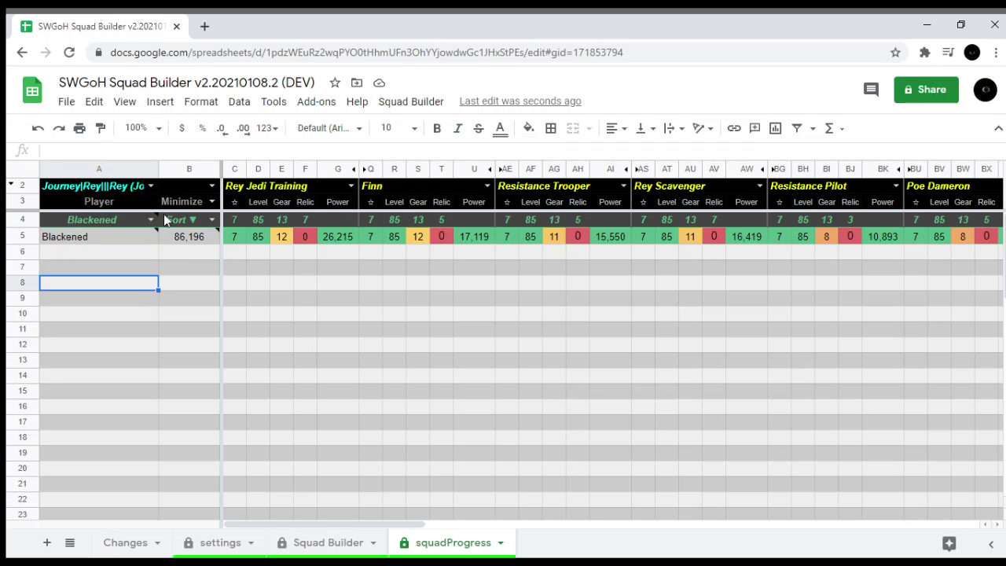
mouse_move(152, 219)
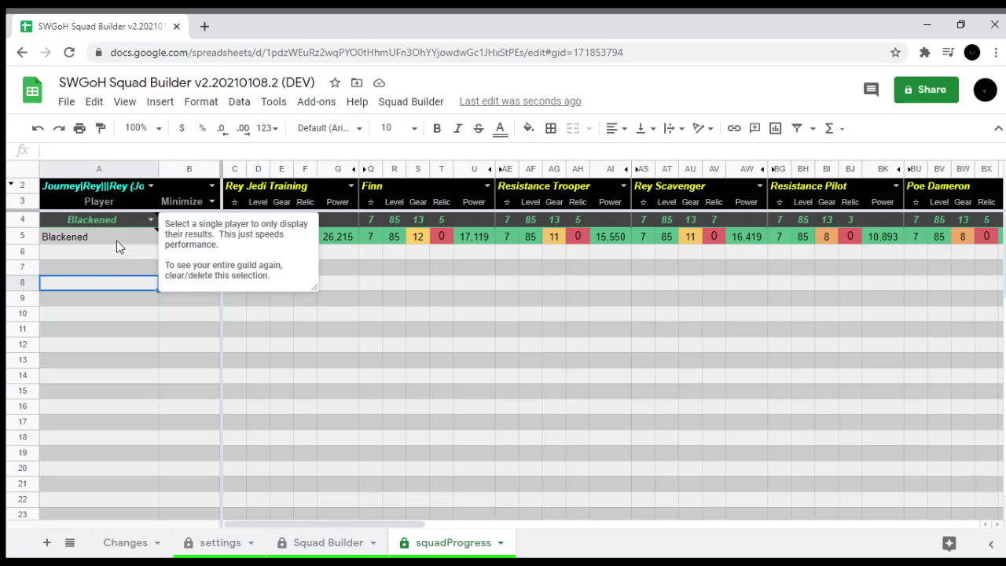
left_click(124, 226)
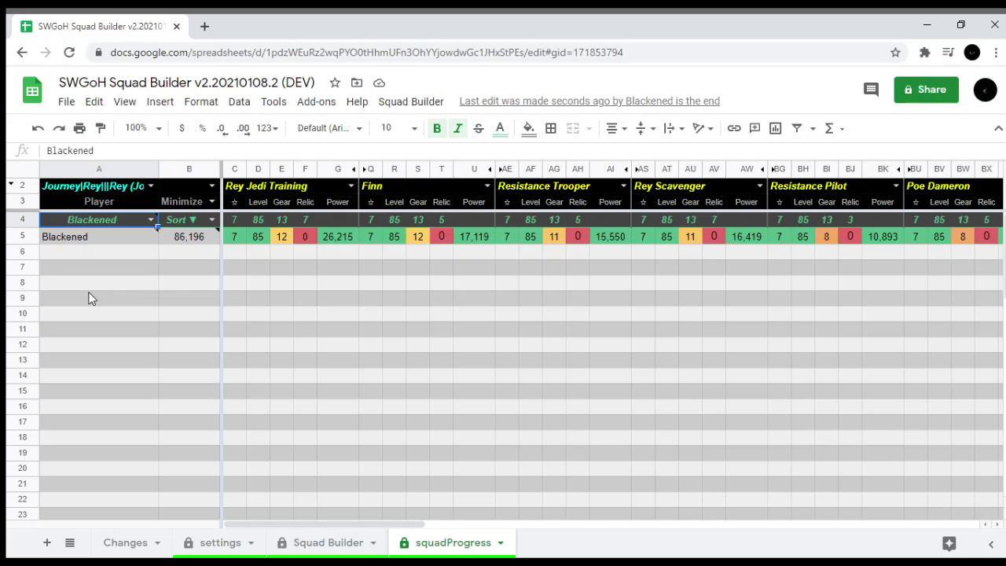
Clear the player selection in cell A4 so the squad results cover all guild members.
key("Delete")
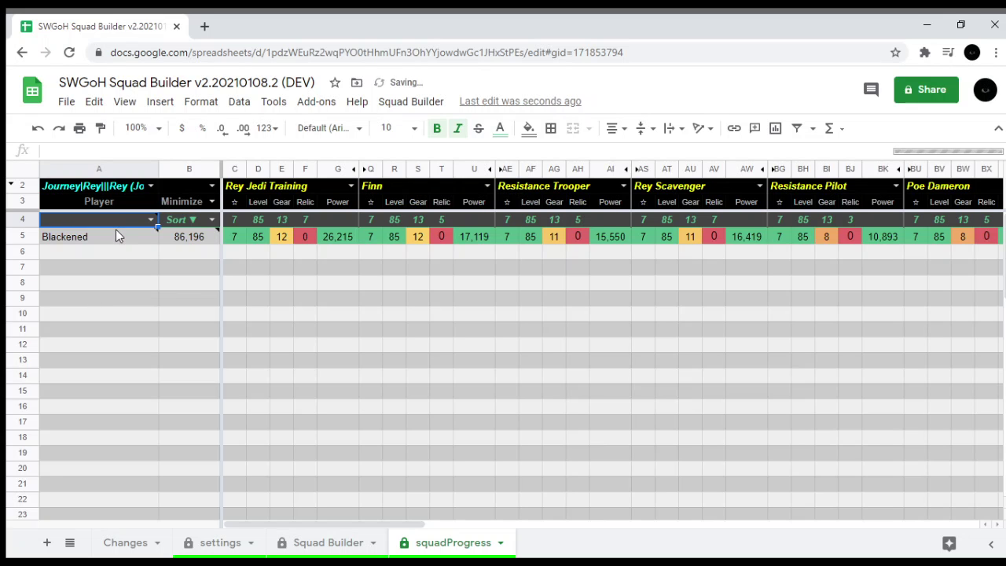
left_click(97, 218)
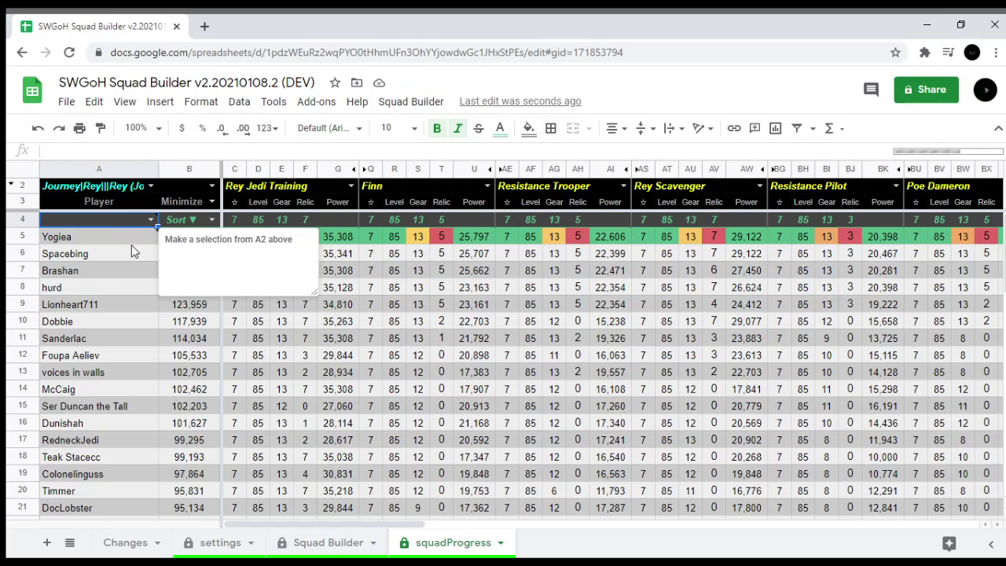
Duplicate the squadProgress sheet.
left_click(440, 544)
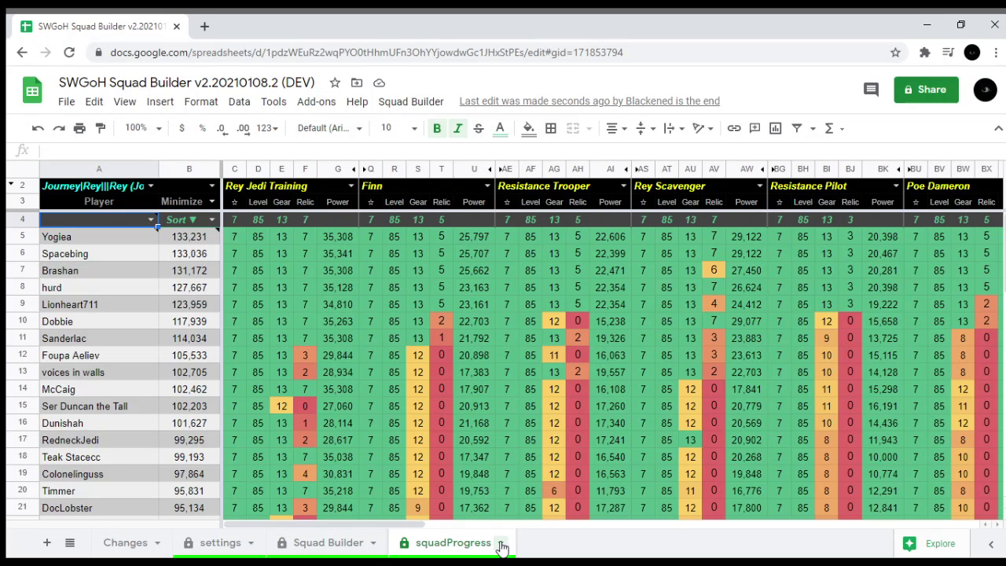
left_click(501, 544)
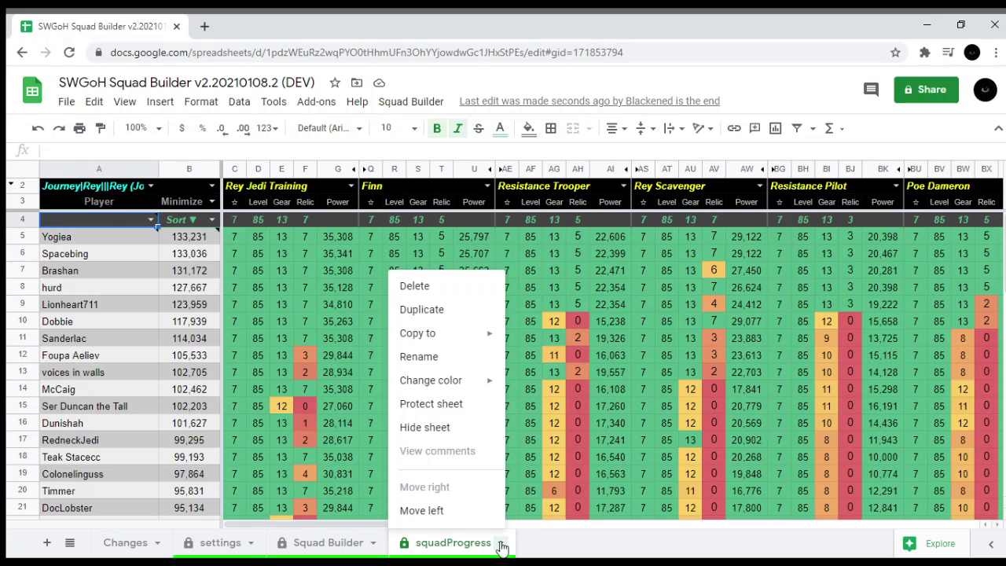
left_click(440, 311)
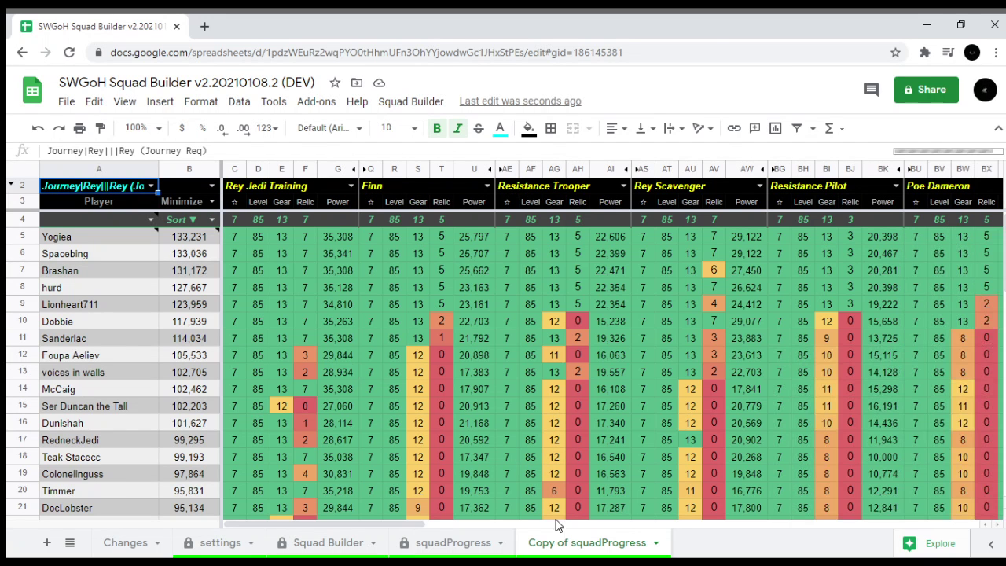
Remove the "Copy of" prefix from the duplicated sheet's name, leaving squadProgress.
mouse_move(150, 189)
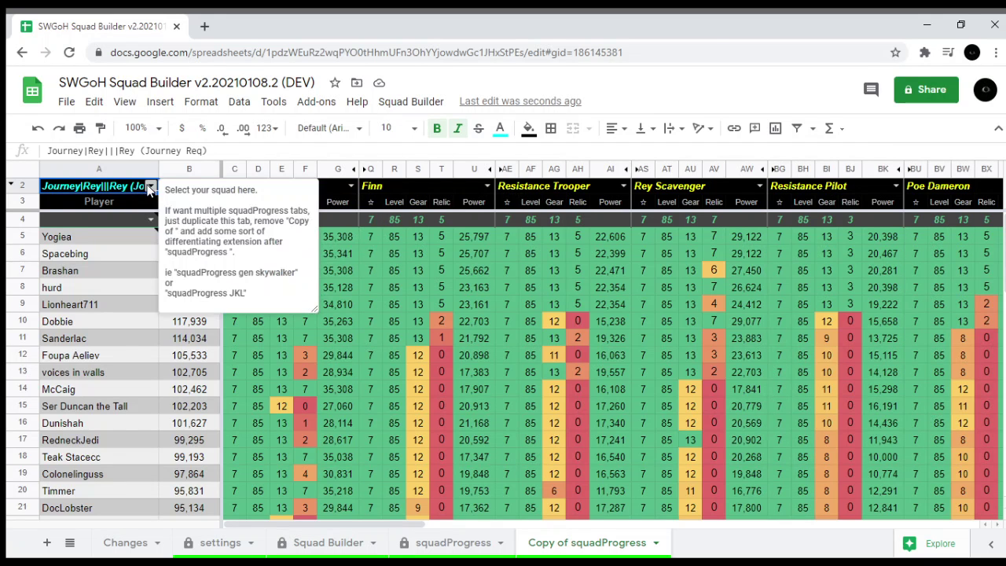
double_click(576, 548)
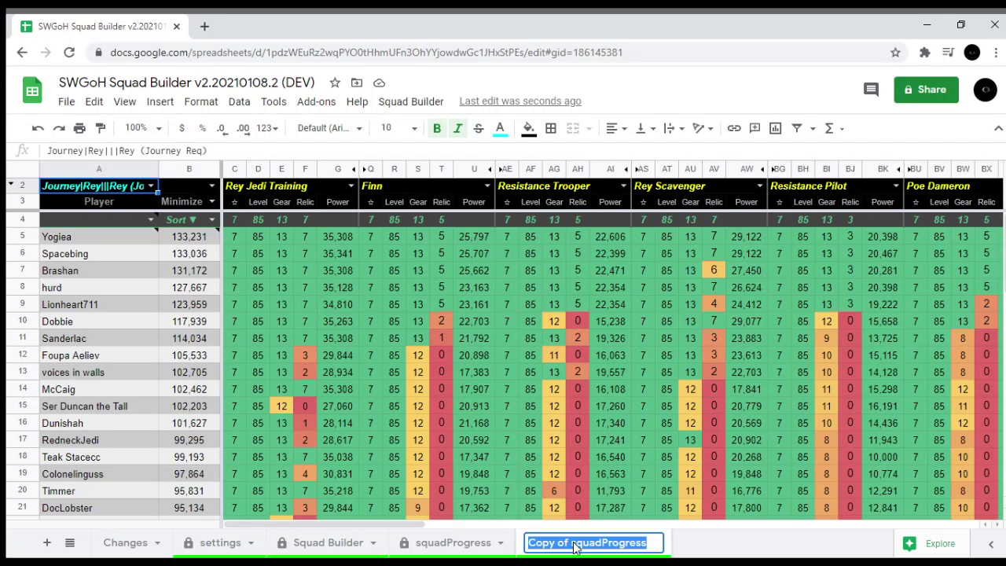
left_click_drag(572, 548, 503, 552)
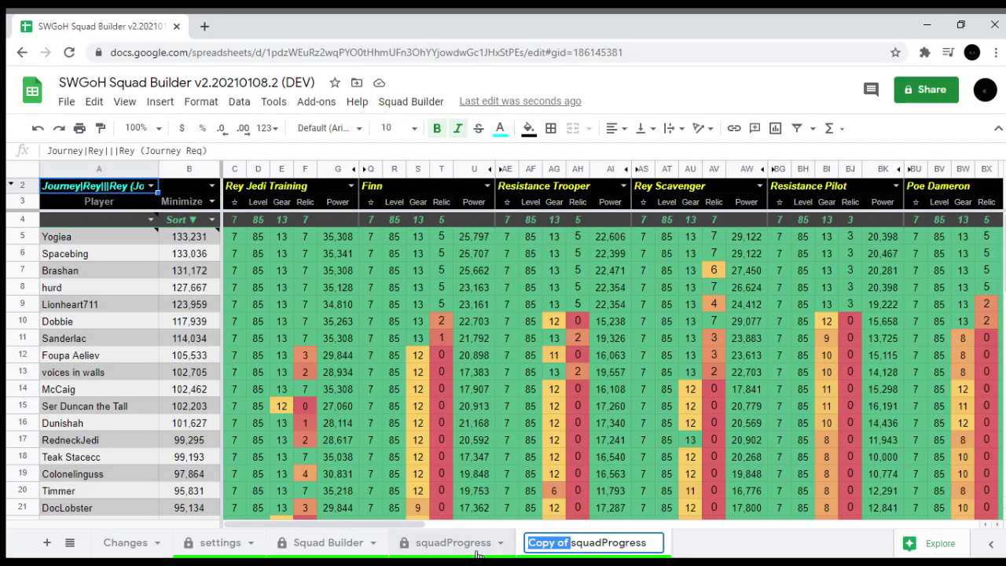
key("BackSpace")
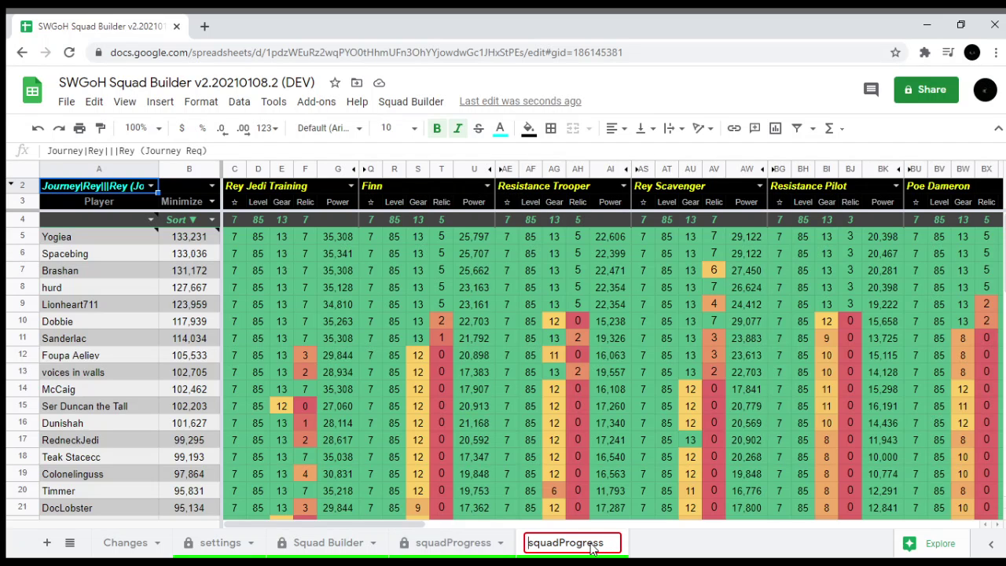
left_click(476, 542)
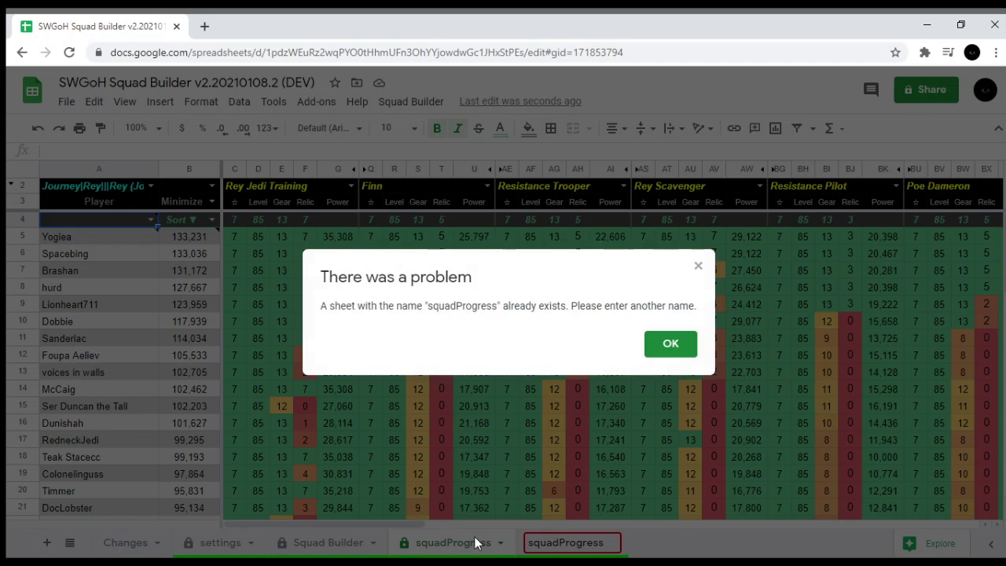
left_click(671, 343)
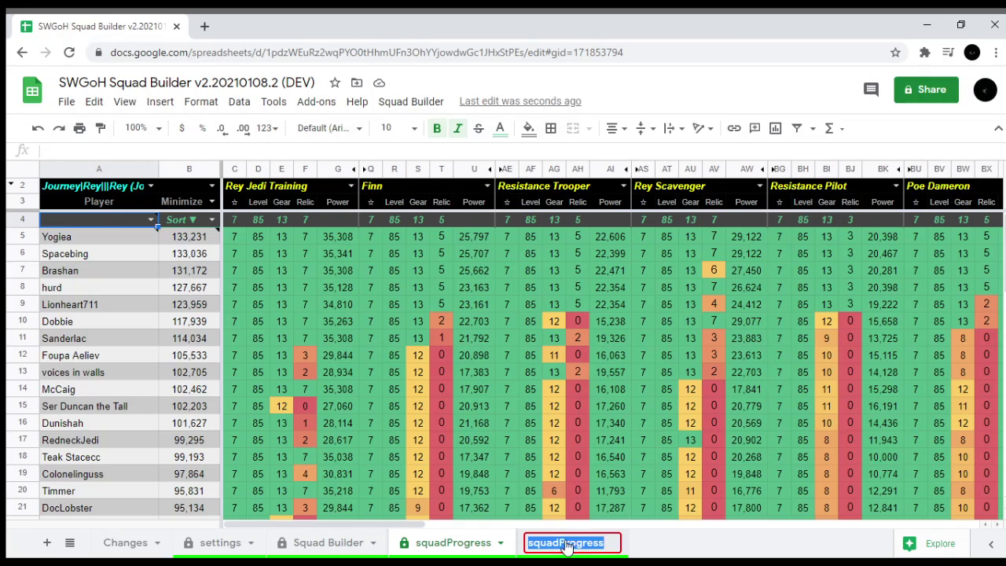
left_click(531, 546)
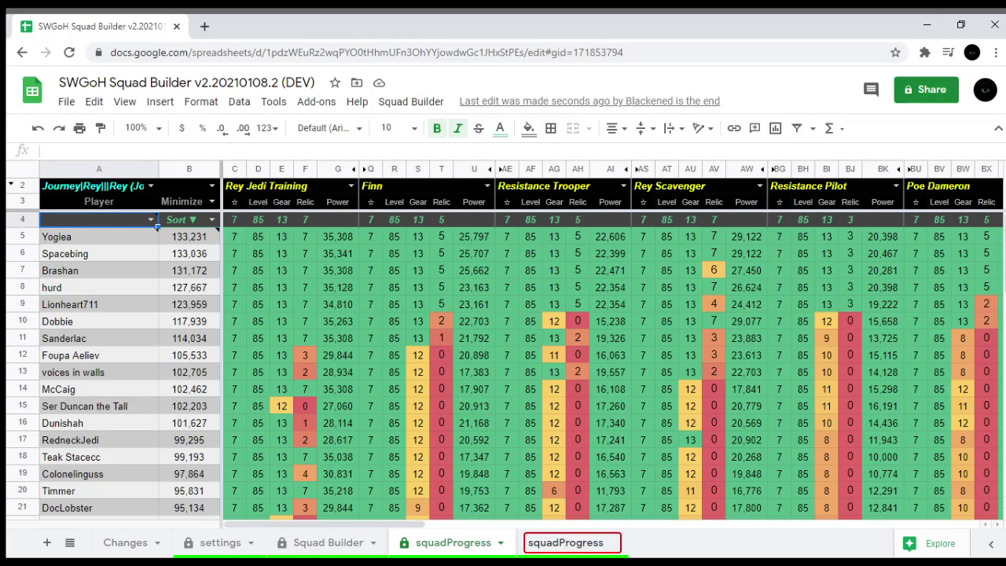
key("Return")
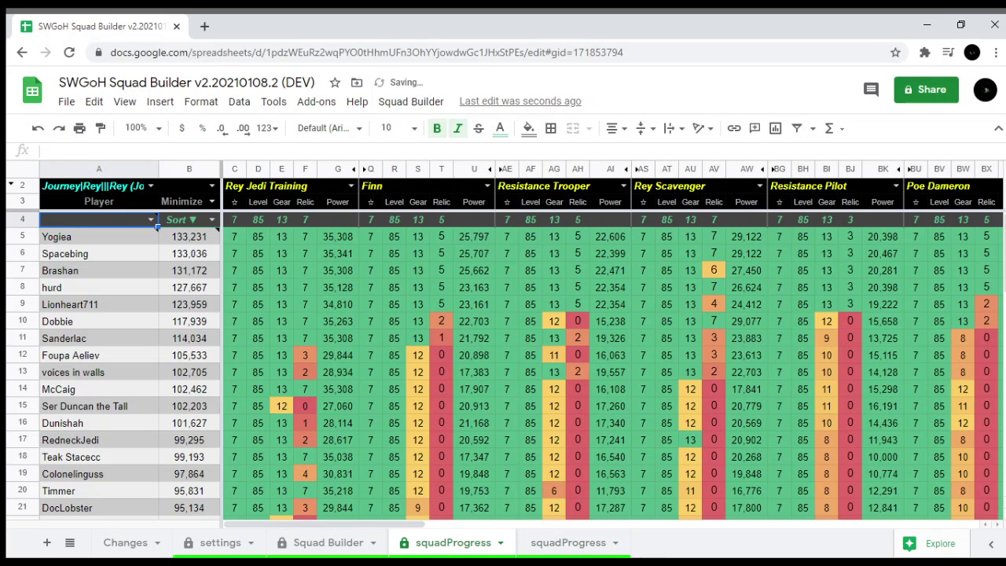
Rename the duplicated sheet to "squadProgress SLKR".
left_click(618, 550)
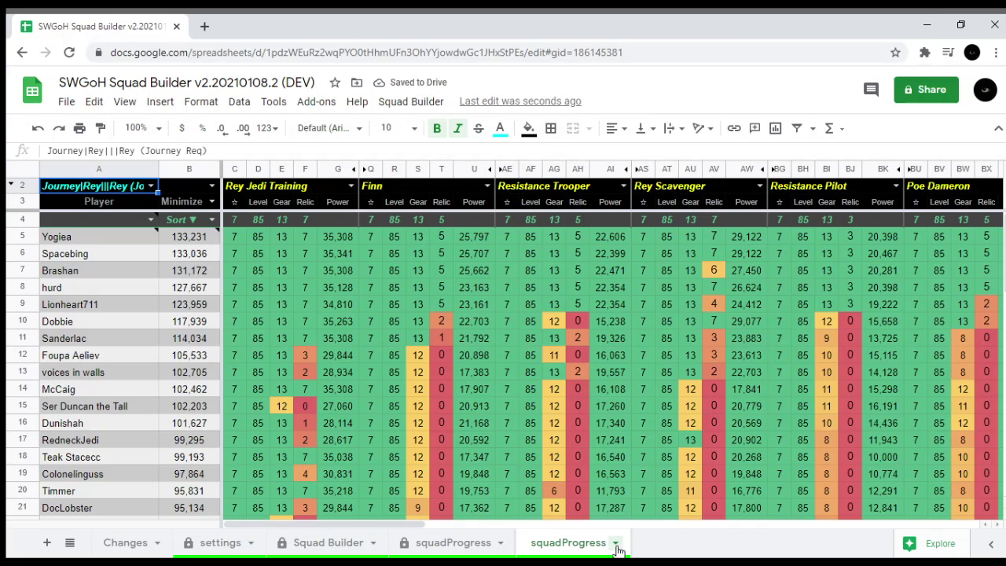
left_click(618, 549)
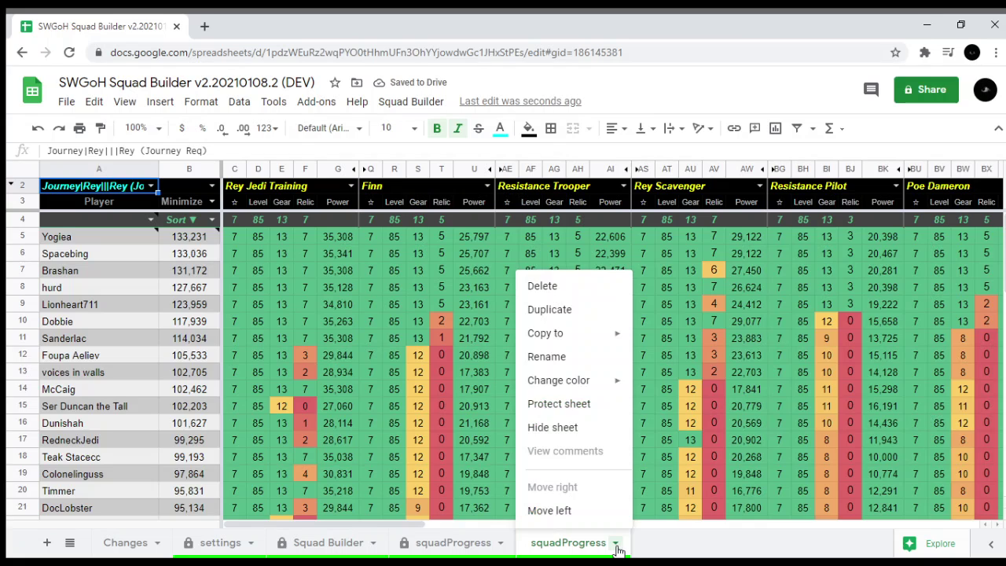
left_click(564, 363)
left_click(533, 548)
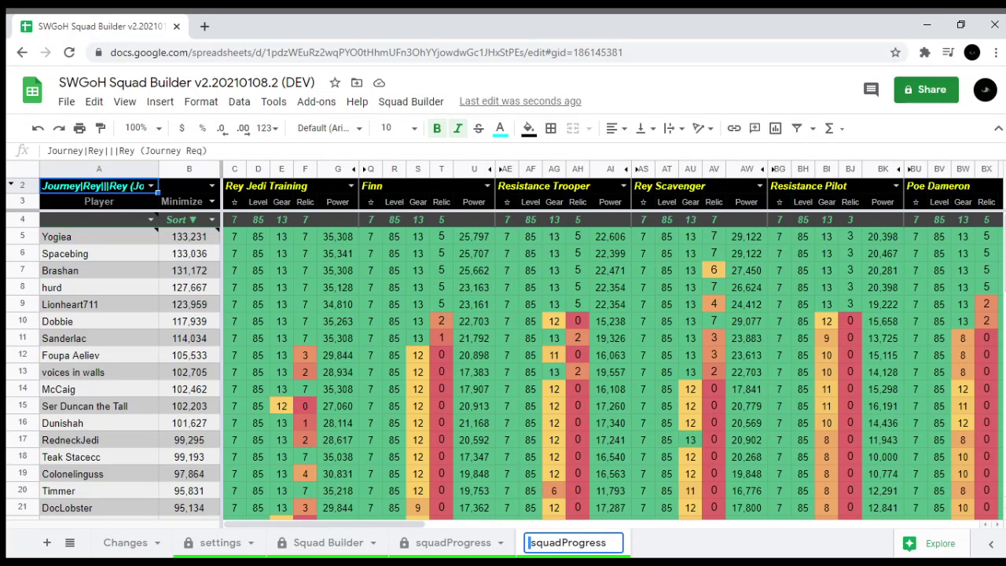
key("Delete")
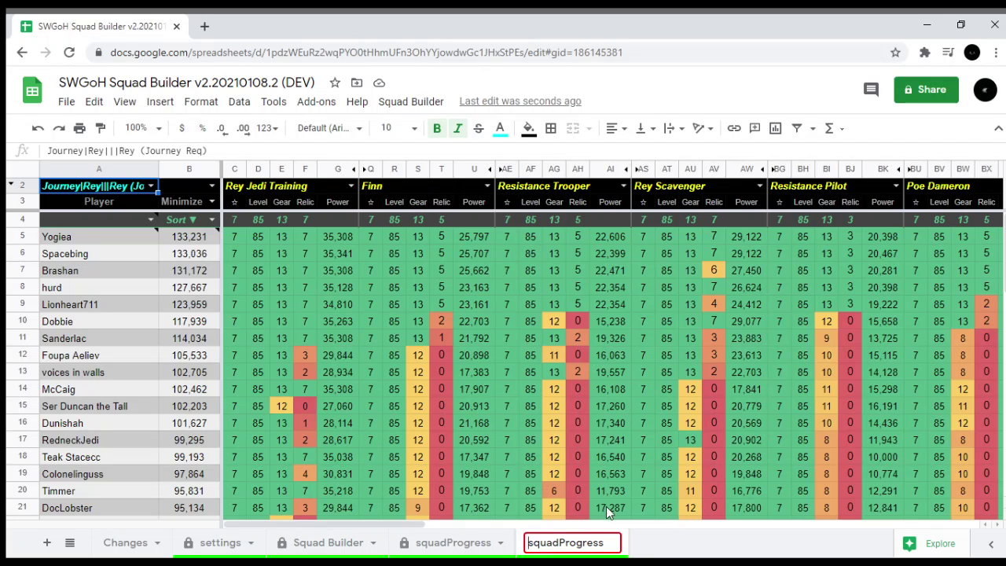
key("End")
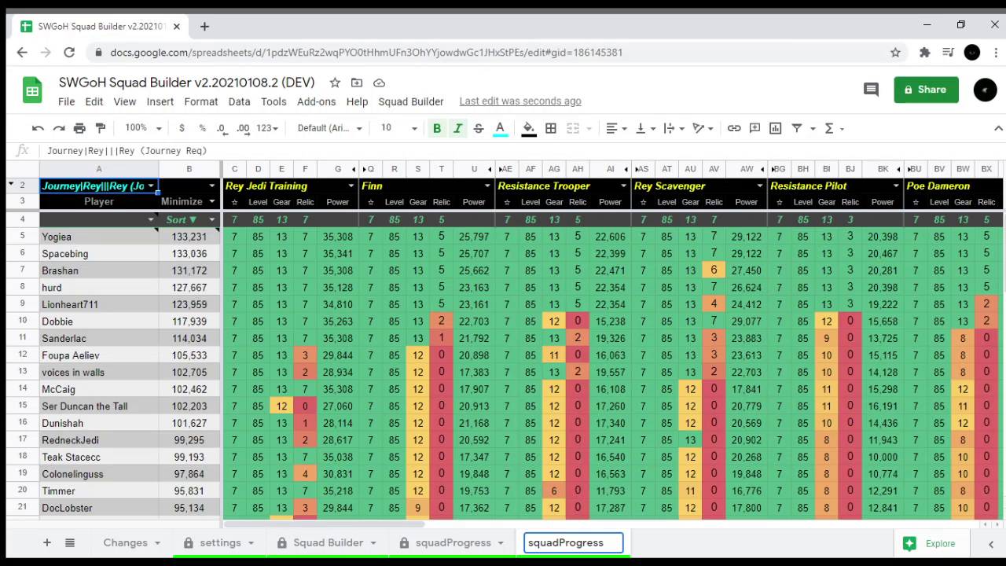
type("SLKR")
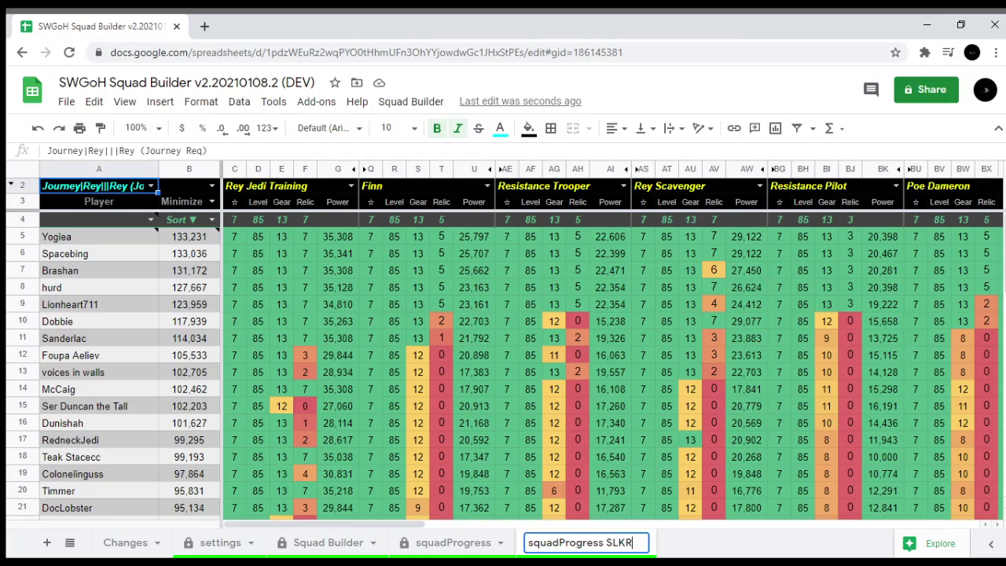
key("Return")
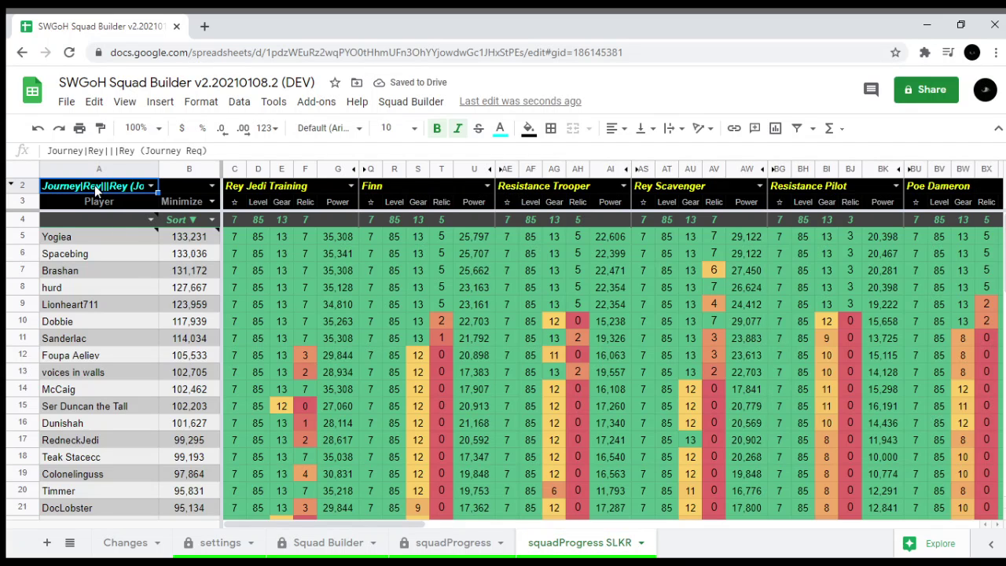
Replace the squad in cell A2 of squadProgress SLKR with Journey|Supreme Leader Kylo Ren|||Supreme Leader Kylo Ren.
mouse_move(96, 190)
key("Delete")
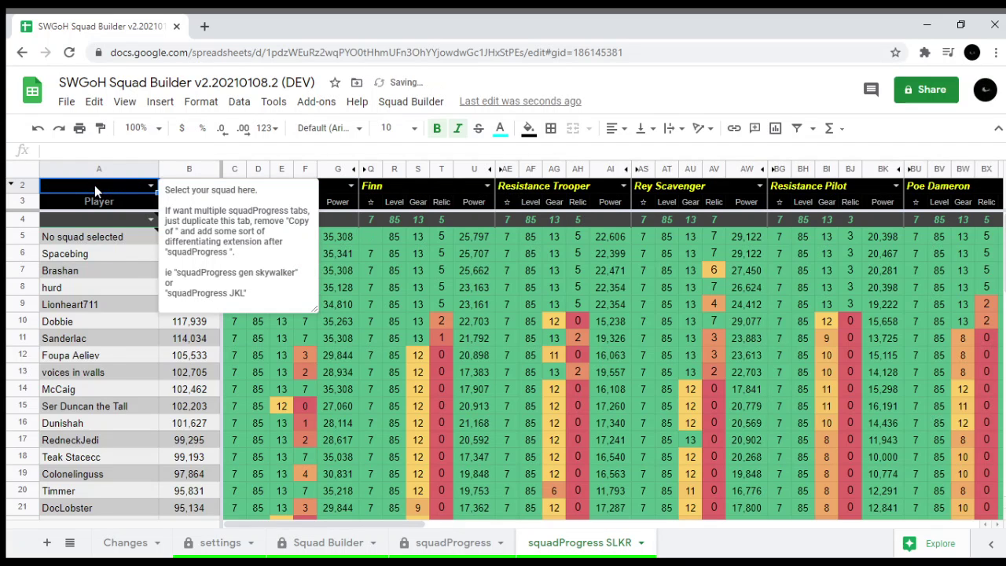
left_click(151, 187)
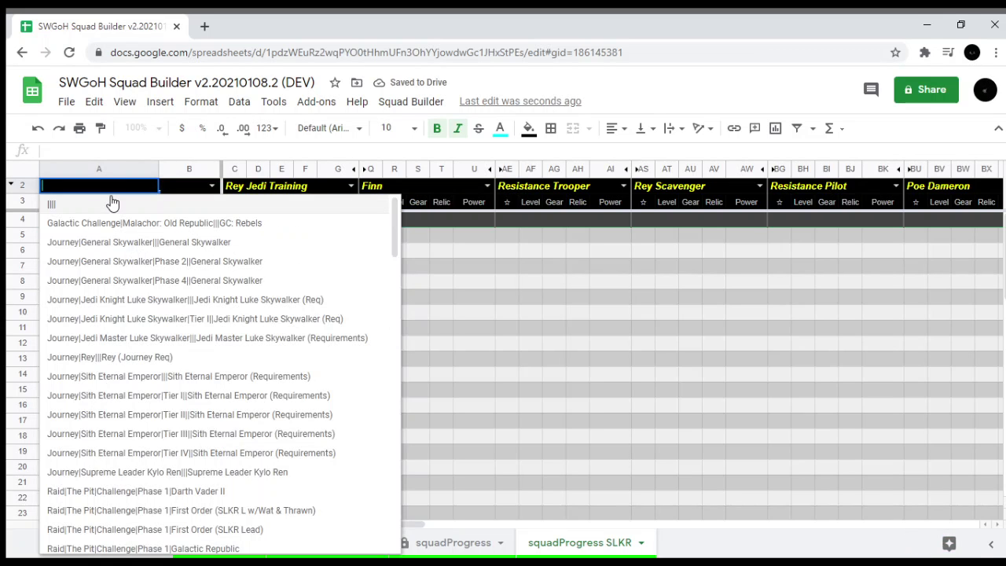
type("supr")
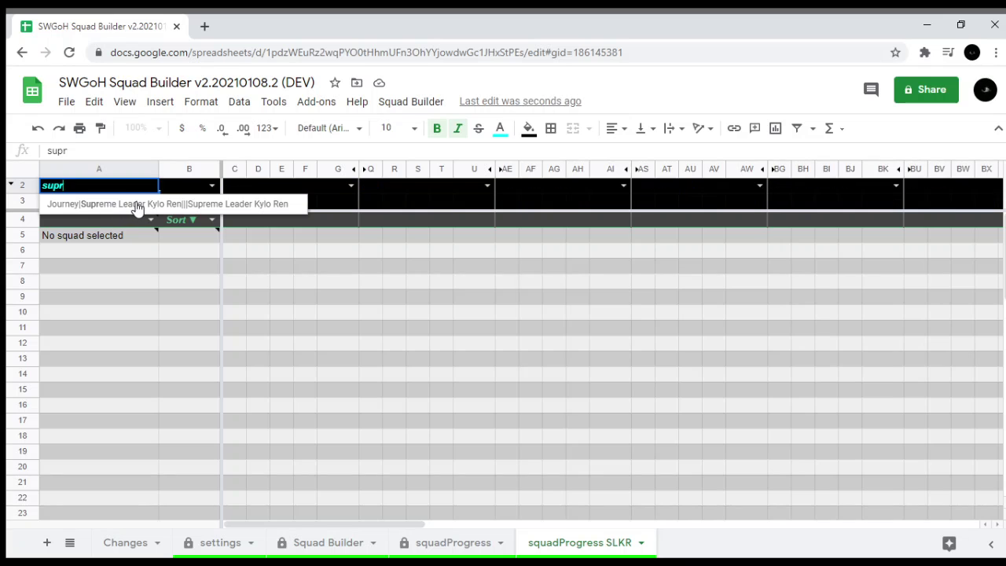
left_click(137, 205)
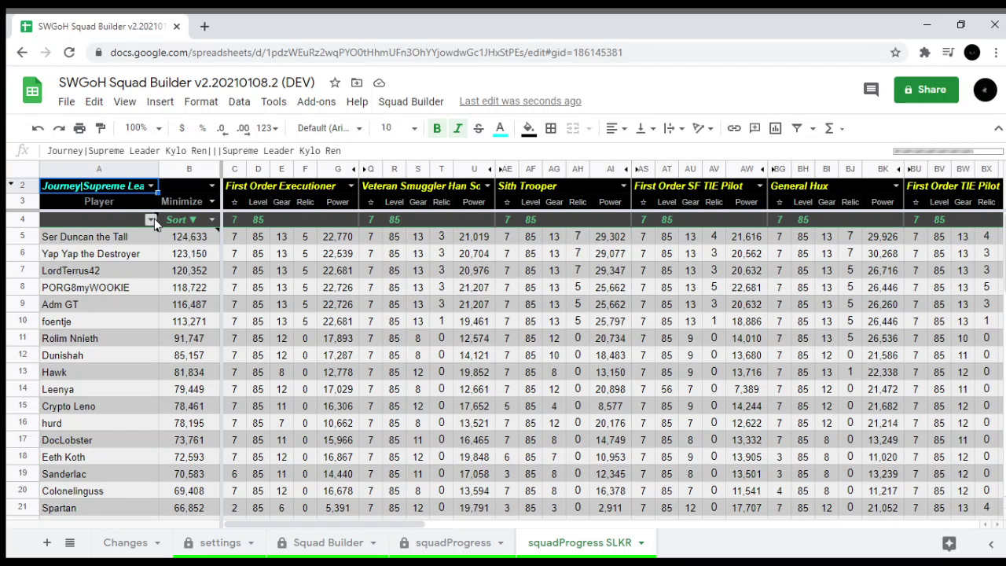
mouse_move(155, 225)
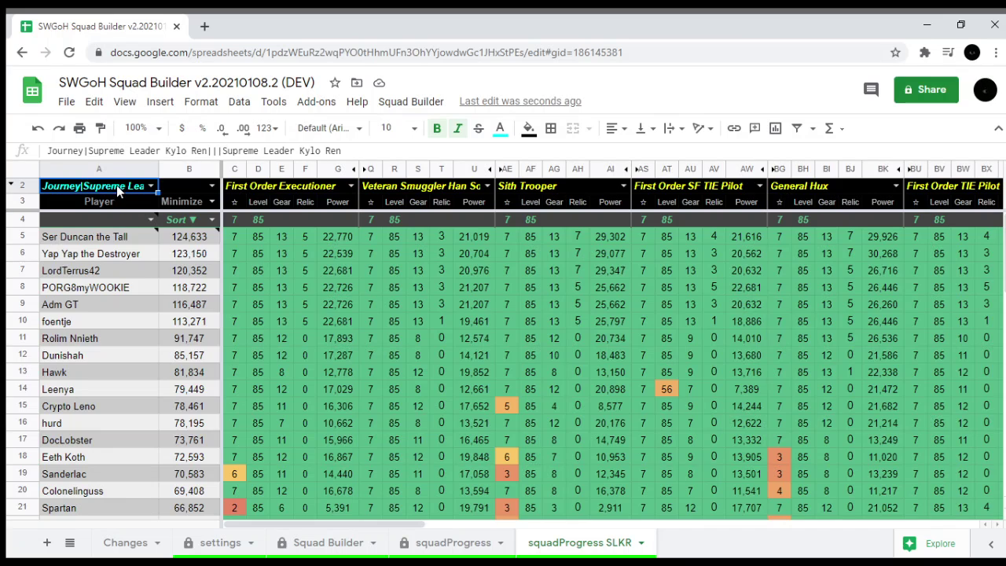
Clear the squad selection in cell A2 on both the squadProgress SLKR and squadProgress sheets.
mouse_move(115, 187)
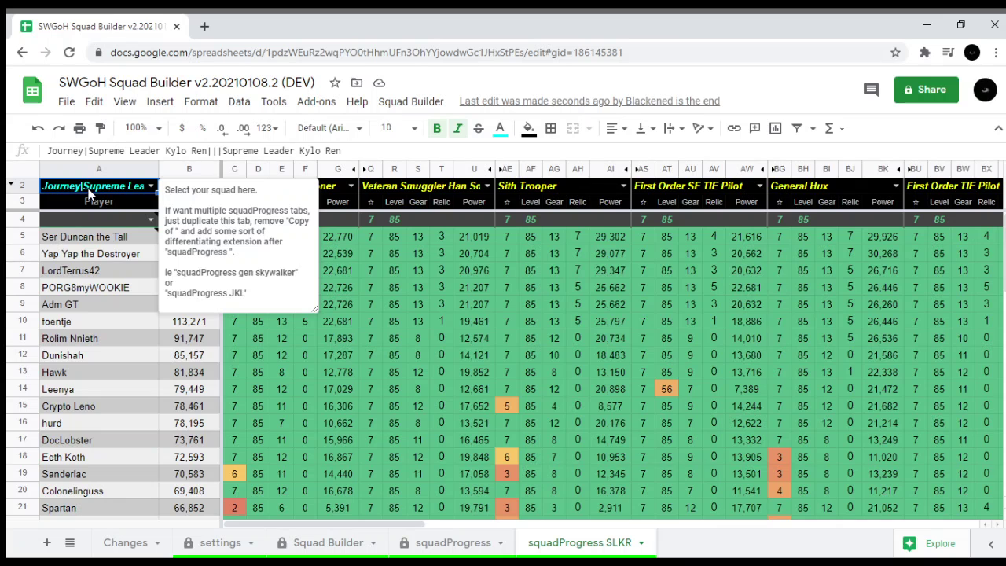
key("Delete")
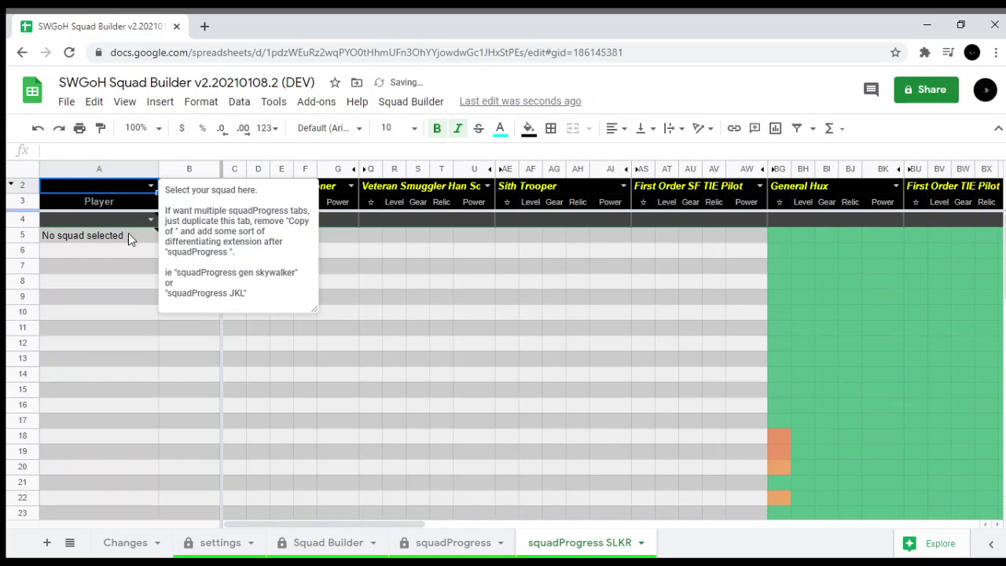
left_click(467, 548)
mouse_move(141, 184)
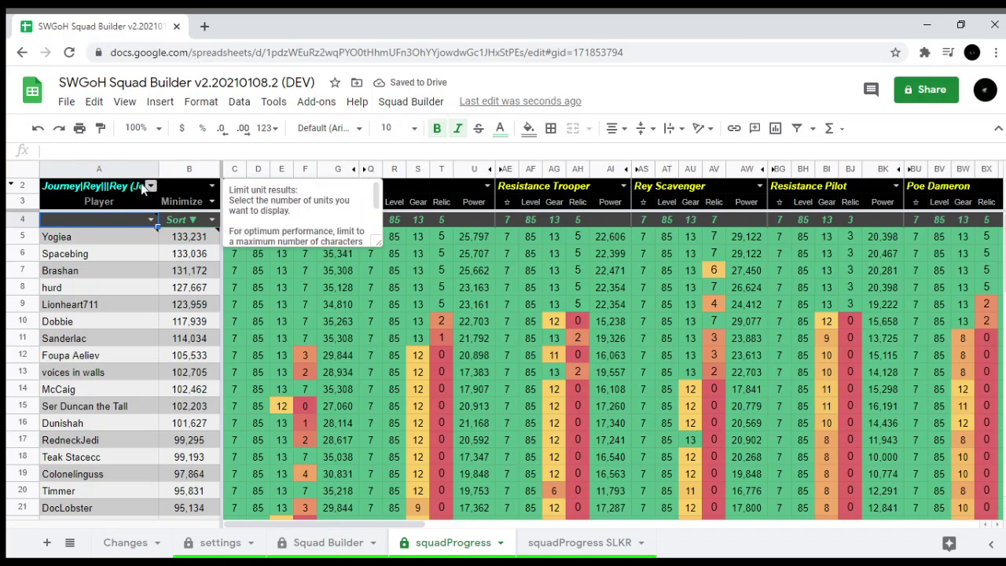
key("Delete")
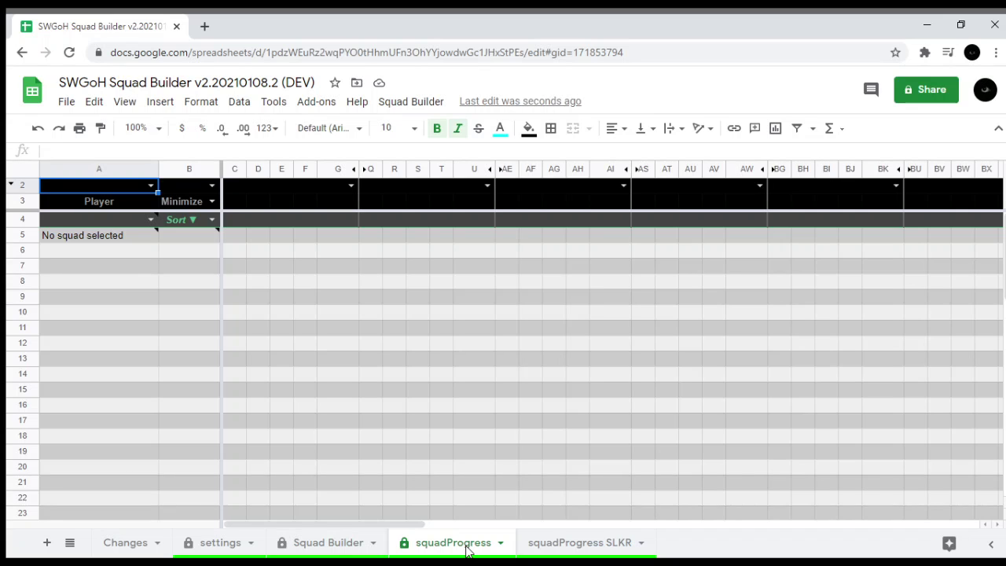
Look over the setup instructions and tutorial videos offered in the Squad Builder help.
left_click(413, 107)
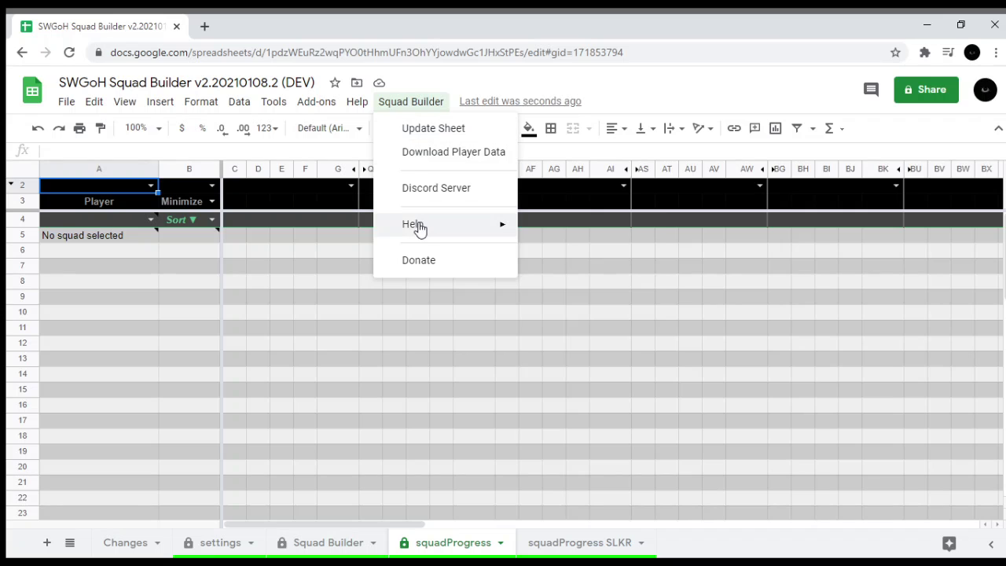
mouse_move(420, 230)
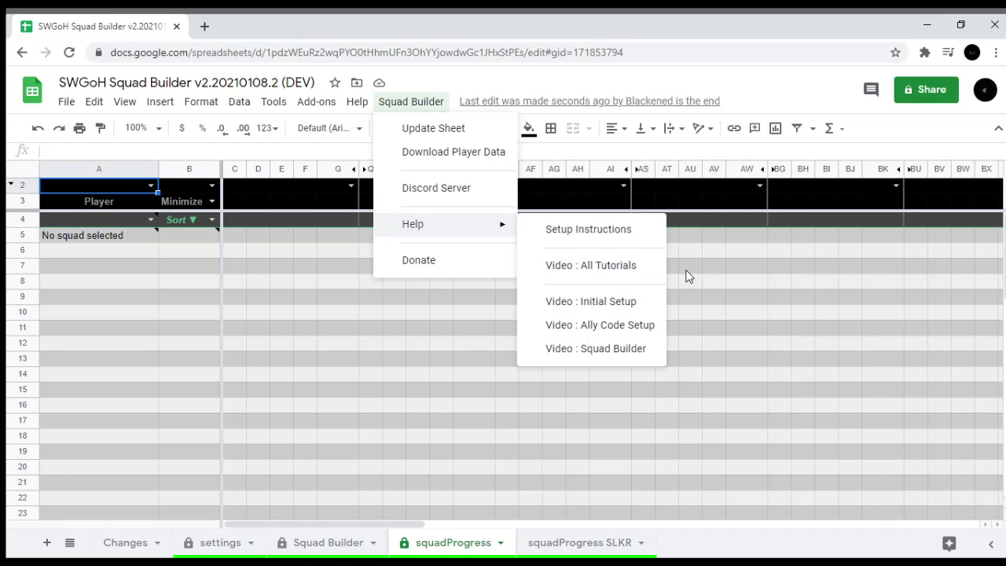
key("alt+Tab")
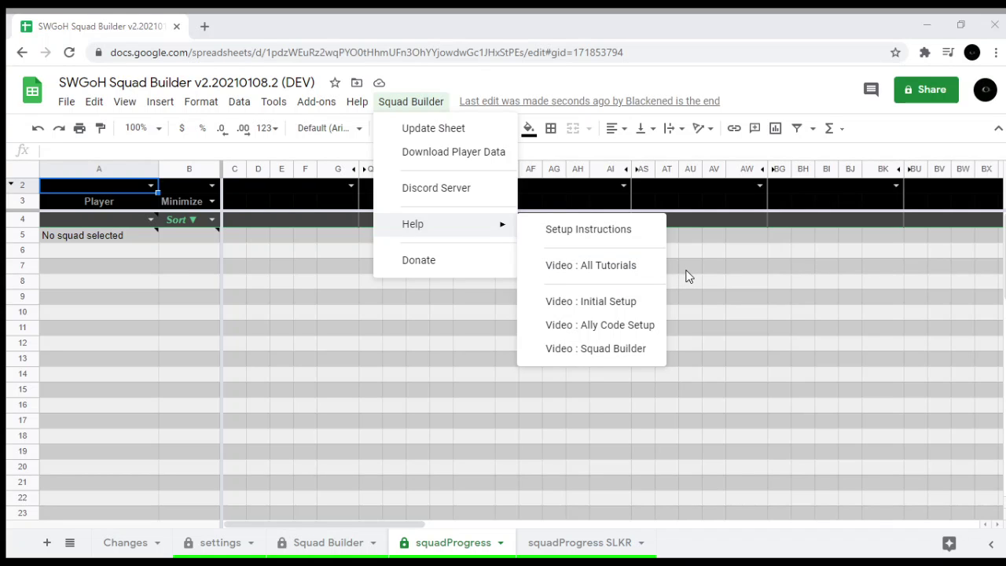